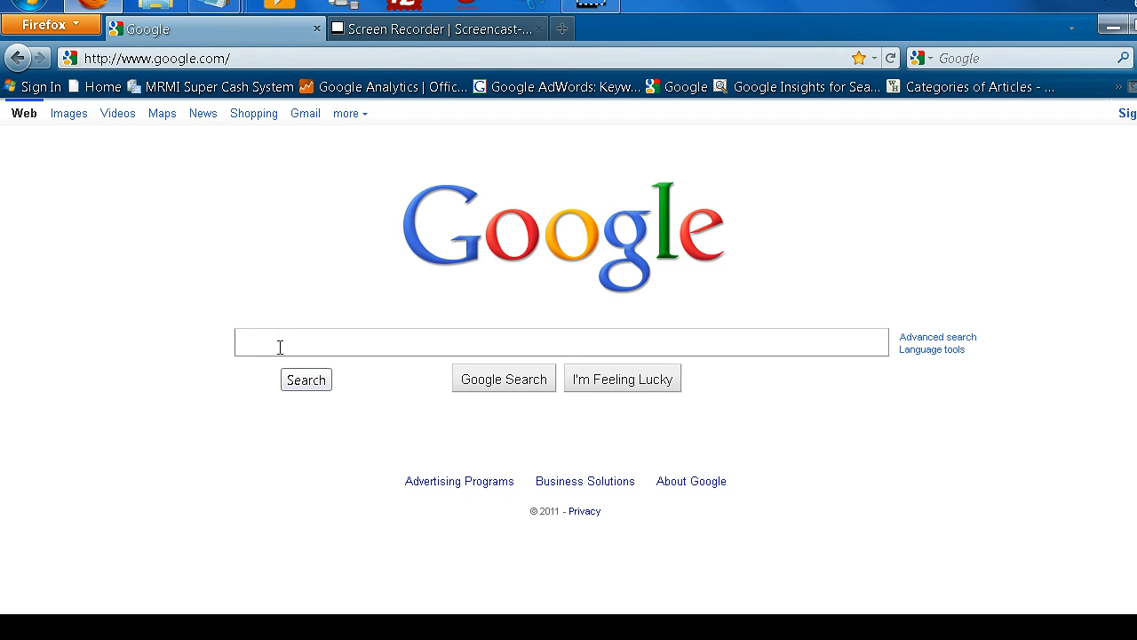
Load cheapcheapdomainnames.com in Firefox and look over its domain pricing table.
left_click(283, 344)
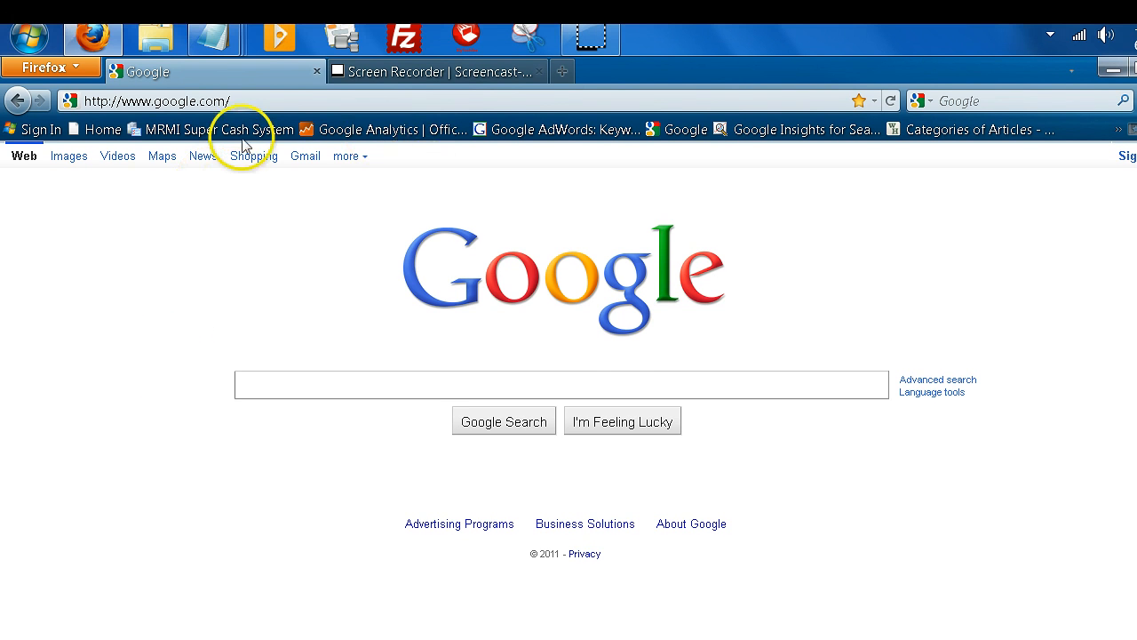
left_click(299, 98)
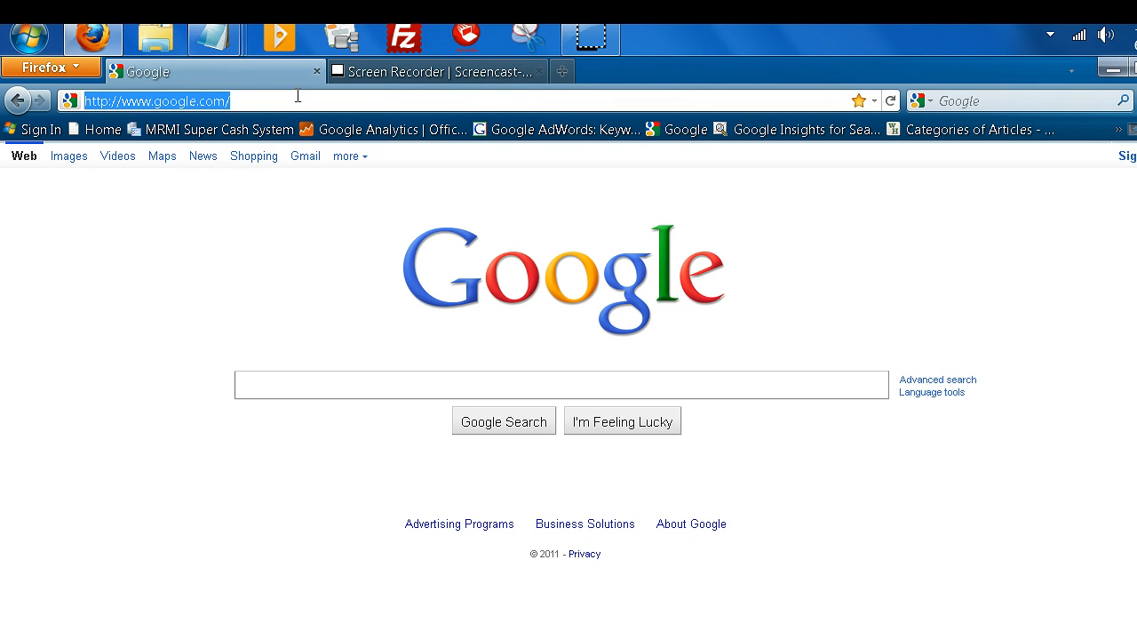
type("cheapcheapdomainnames.com")
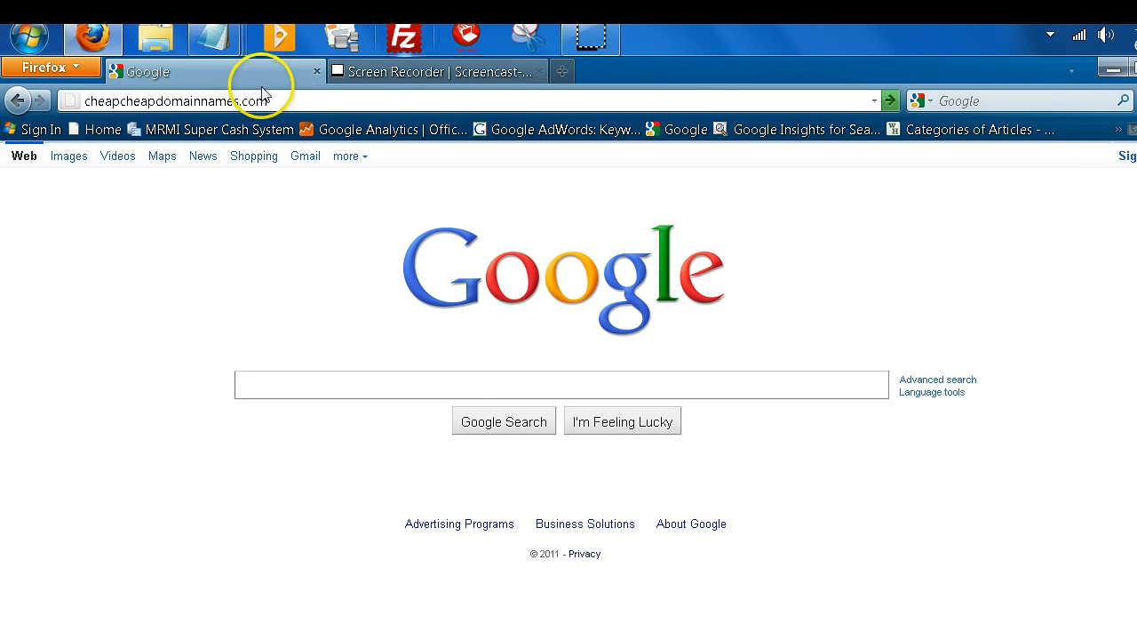
left_click(815, 102)
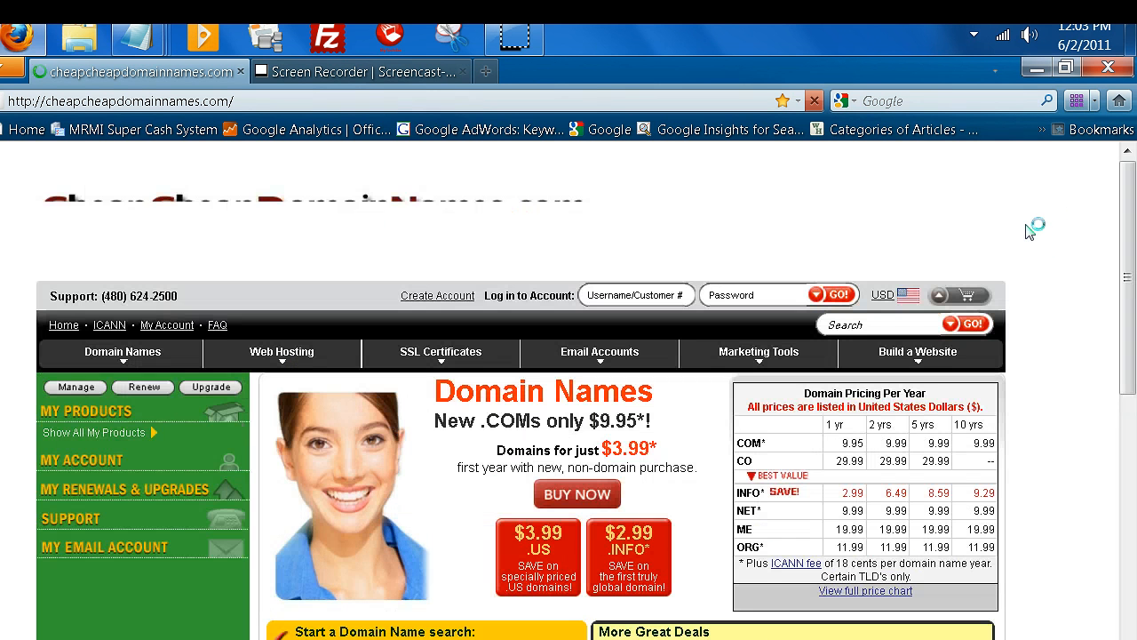
left_click(960, 224)
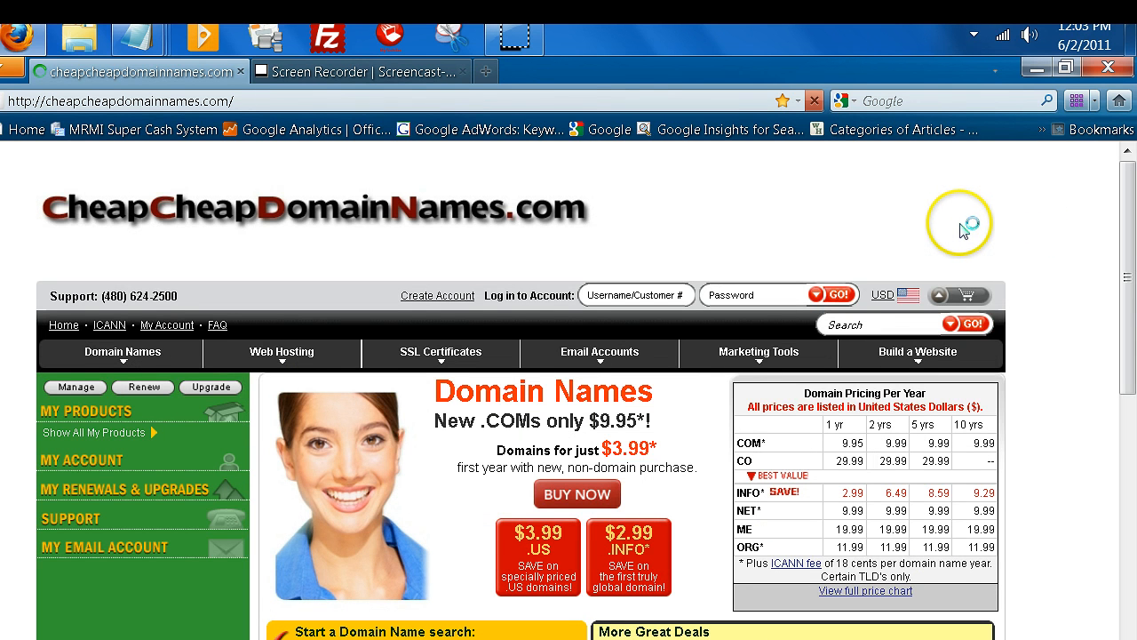
scroll(964, 229, "down", 2)
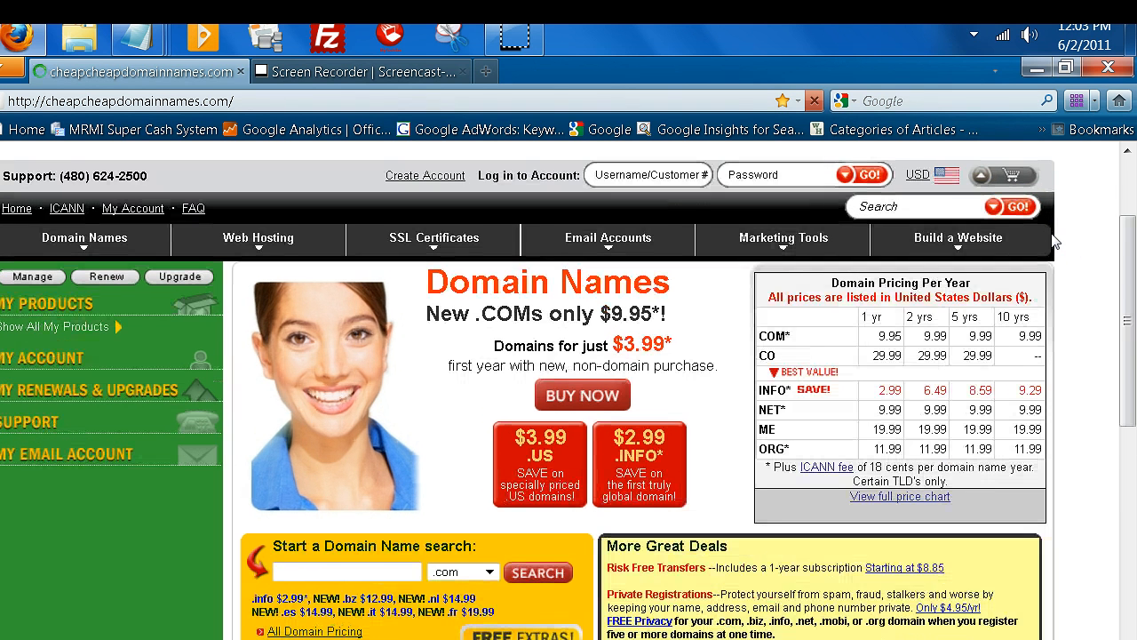
scroll(1099, 216, "down", 2)
scroll(1085, 216, "up", 2)
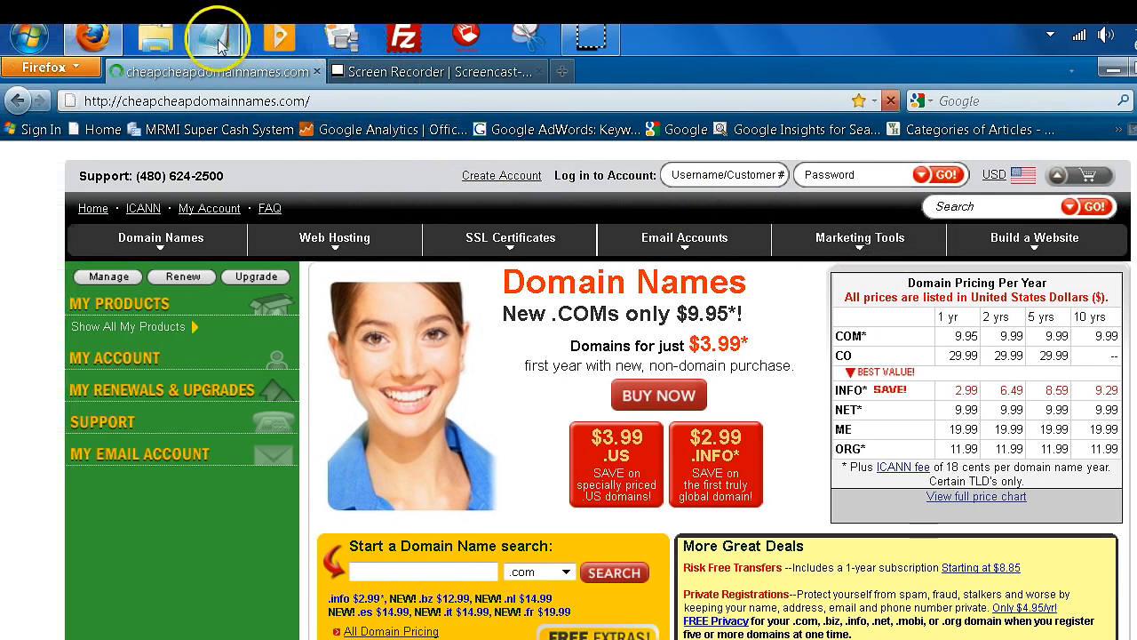
Bring the Generators keyword research notes in Notepad to the front.
mouse_move(213, 37)
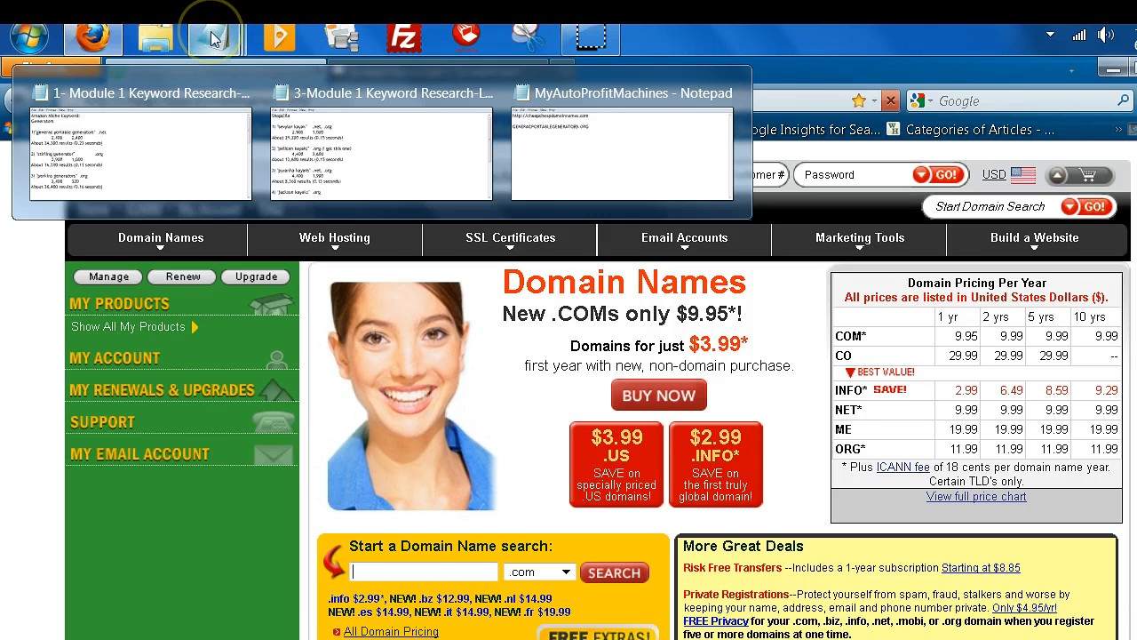
left_click(213, 37)
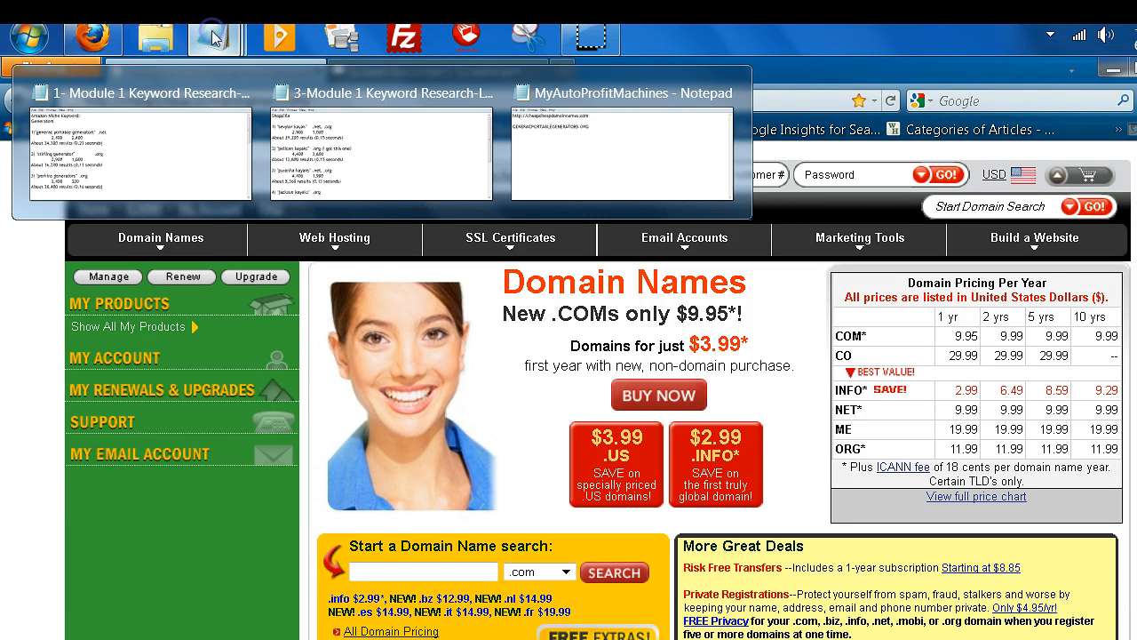
left_click(154, 173)
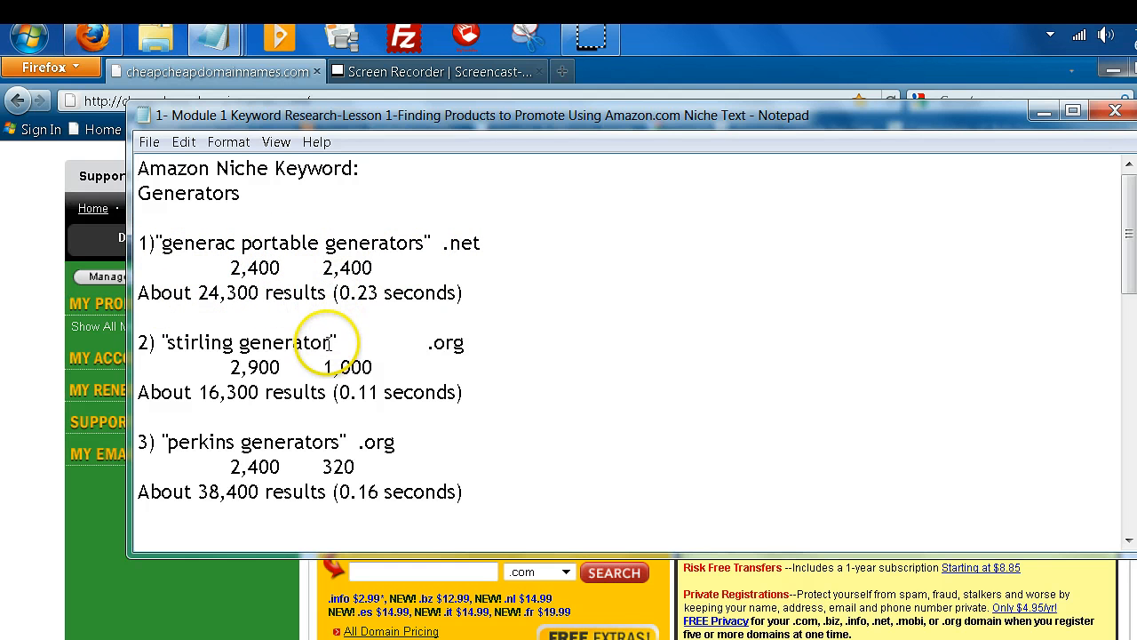
Copy the phrase 'stirling generator' from entry 2 of the notes.
left_click_drag(330, 342, 209, 347)
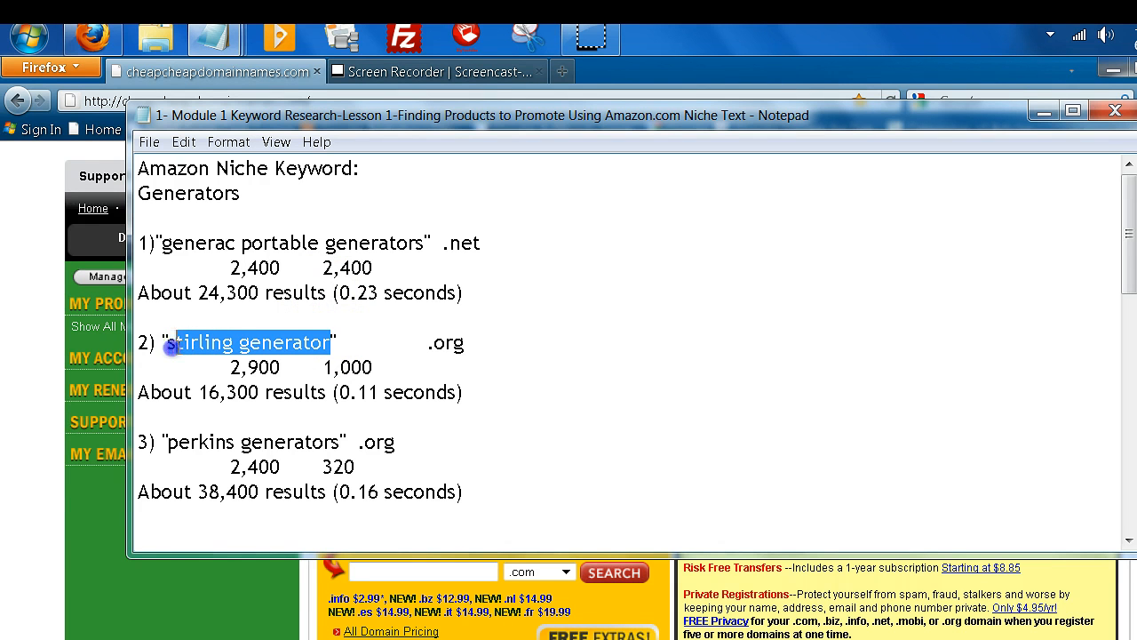
left_click(304, 346)
left_click_drag(332, 343, 160, 342)
right_click(178, 336)
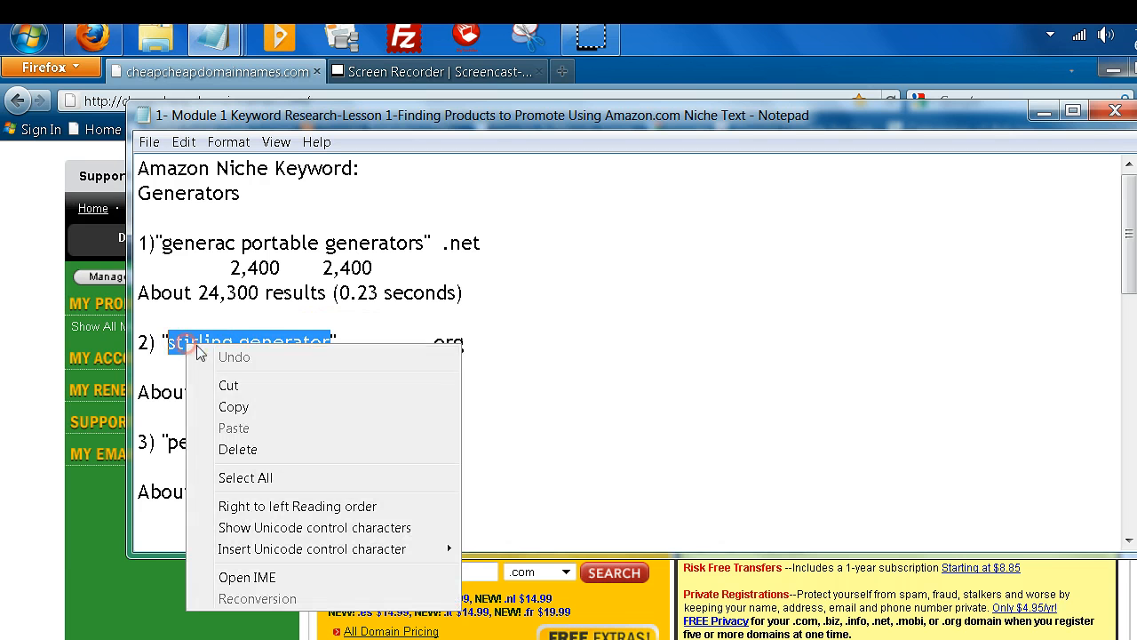
left_click(246, 409)
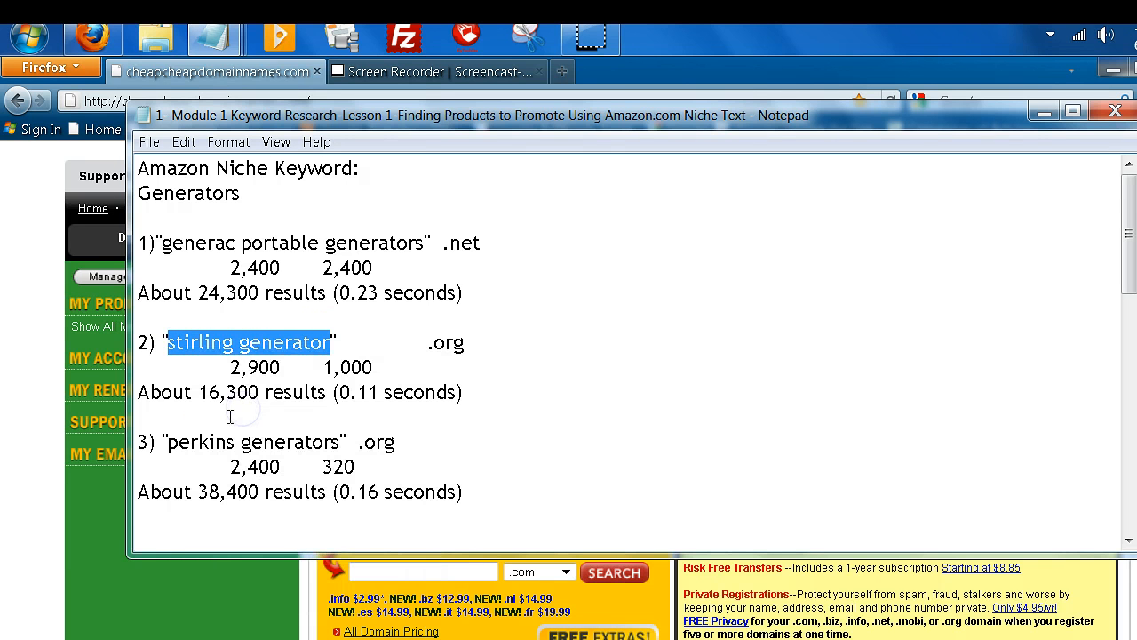
left_click(226, 411)
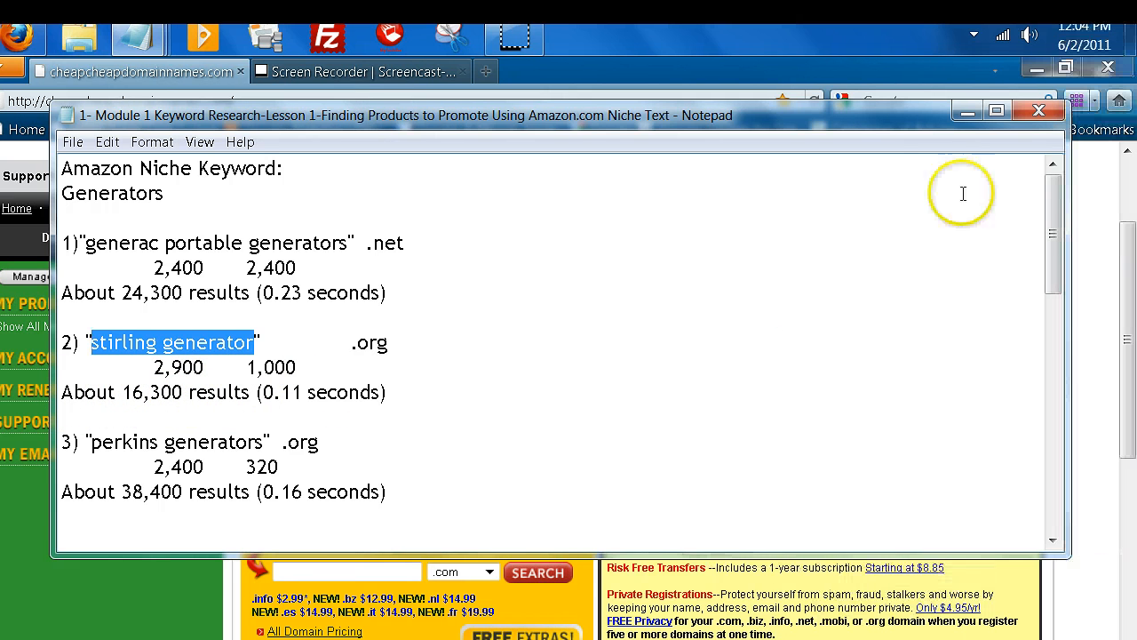
Minimize Notepad and paste 'stirling generator' into the site's domain search box.
left_click(967, 112)
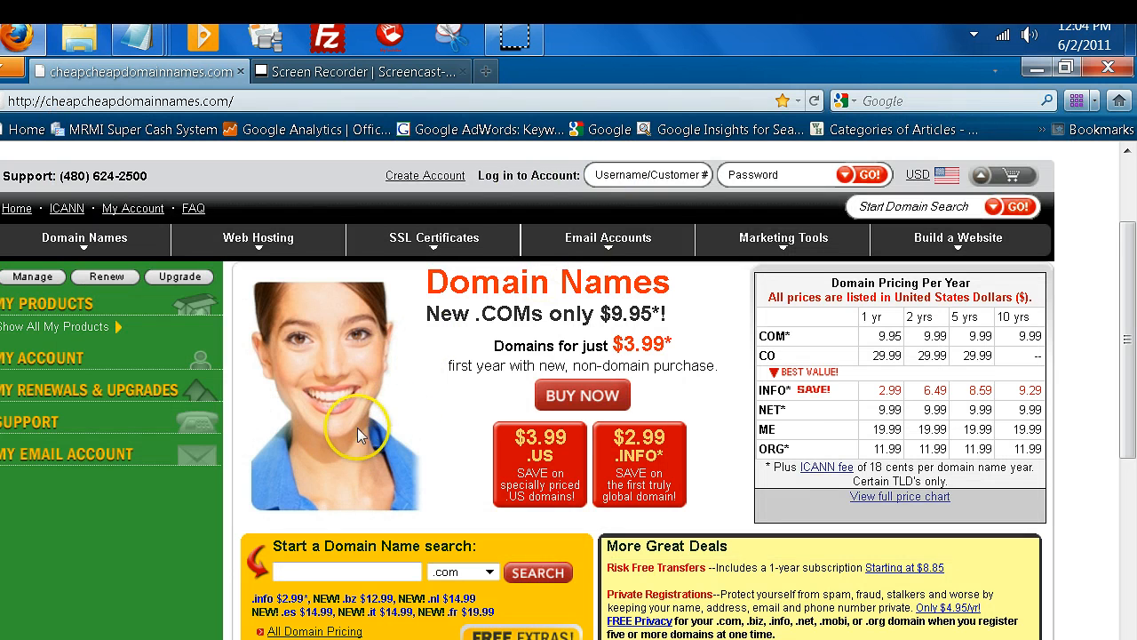
scroll(578, 329, "down", 3)
left_click(300, 445)
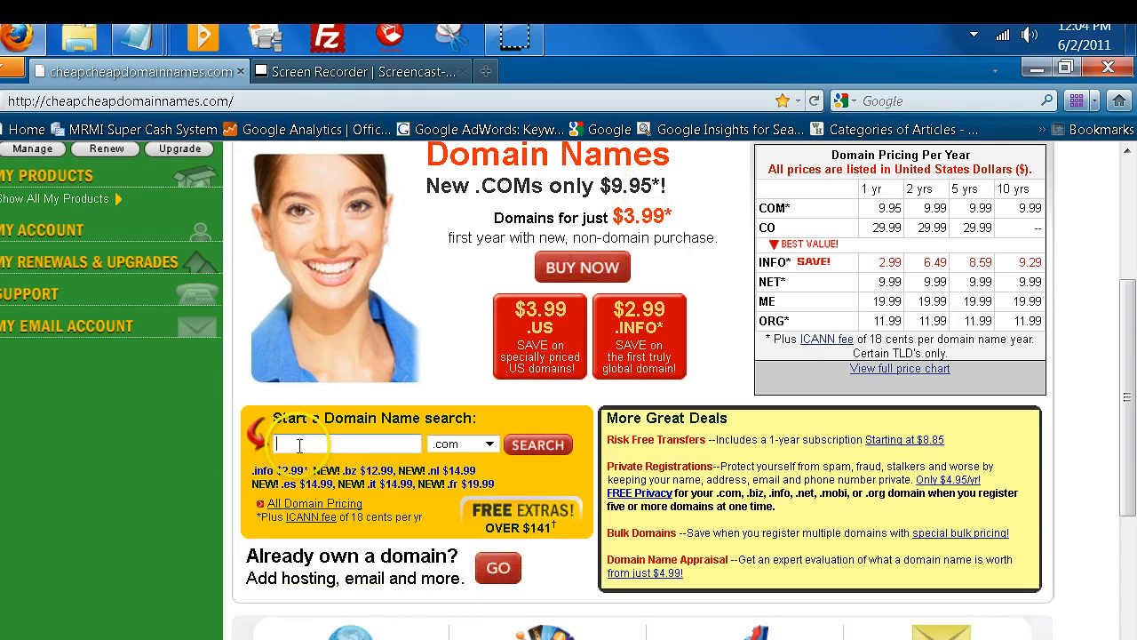
right_click(301, 441)
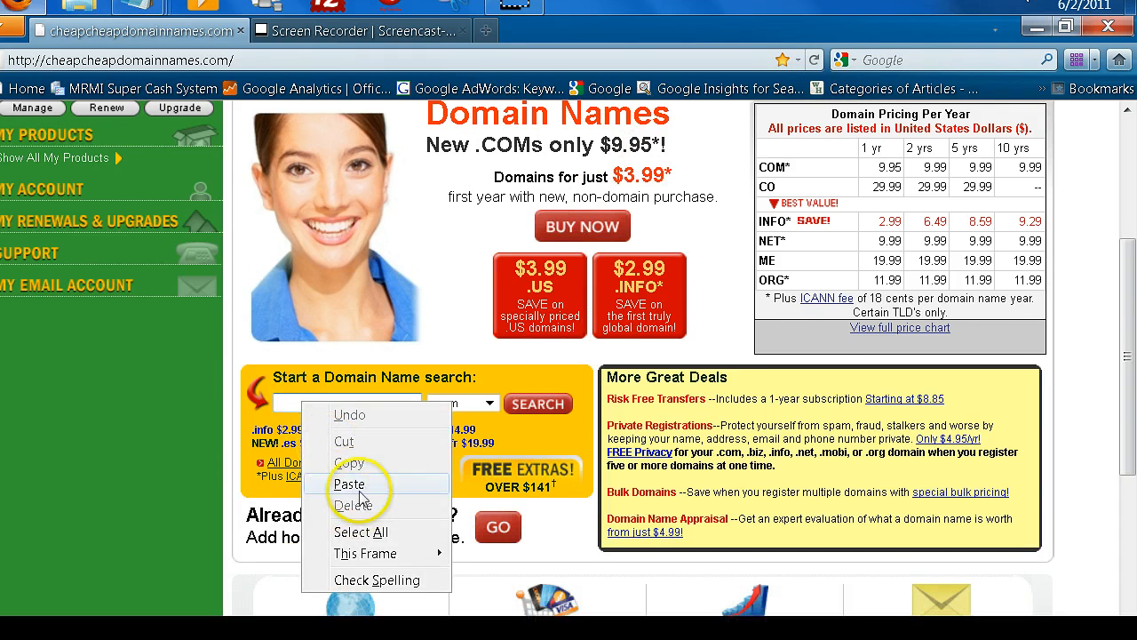
left_click(369, 523)
left_click(311, 403)
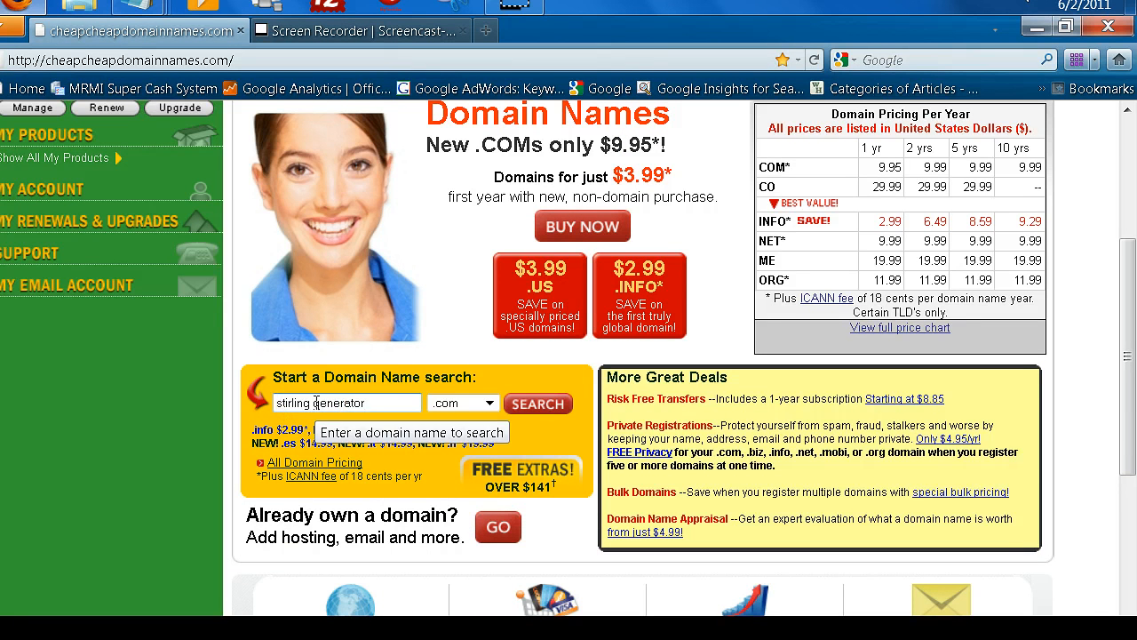
Search for stirling generator with the .com extension.
left_click(490, 404)
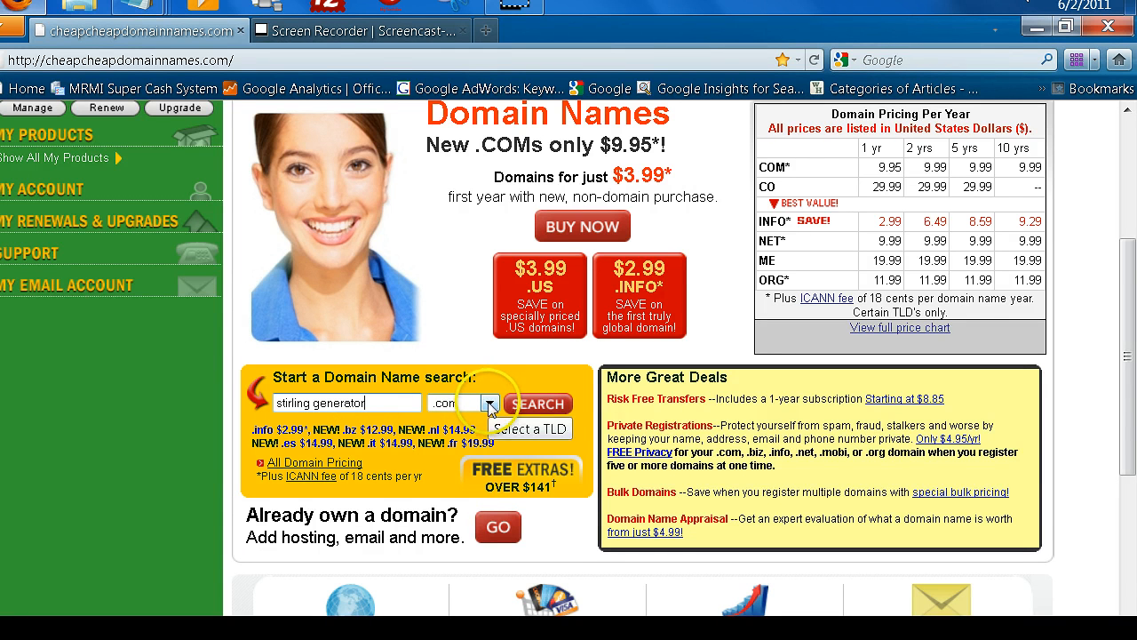
left_click(490, 405)
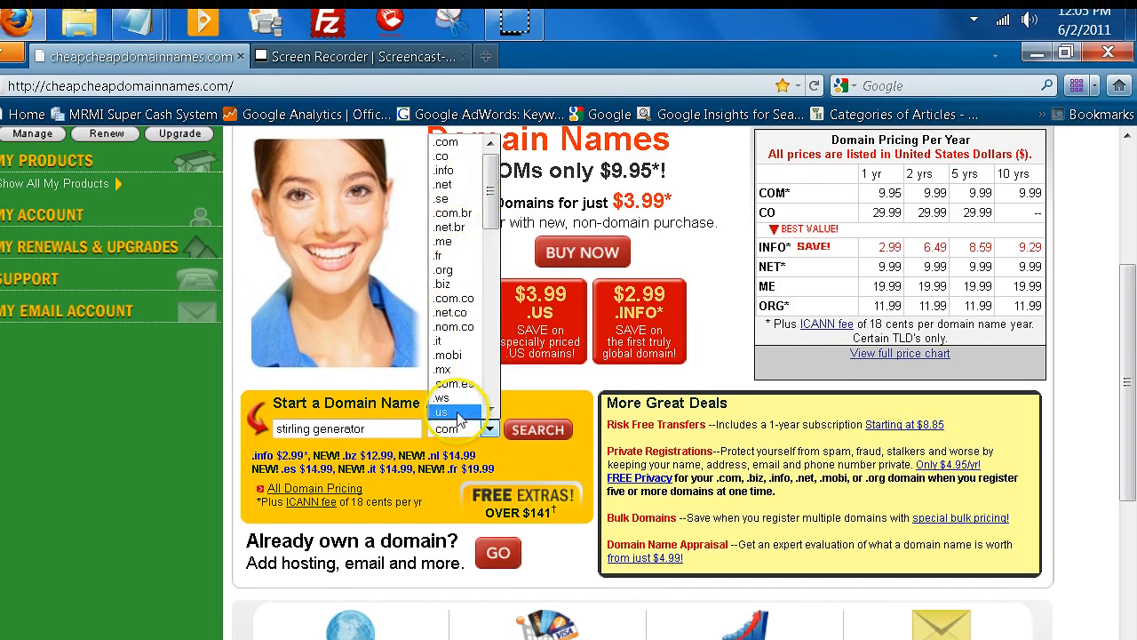
left_click(519, 451)
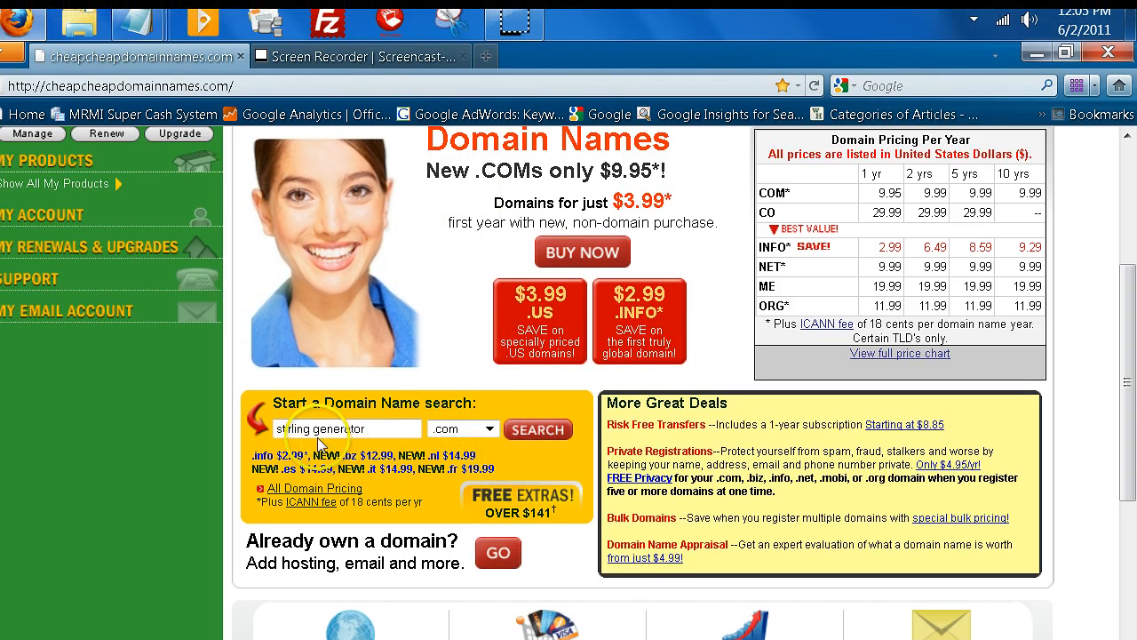
left_click(538, 429)
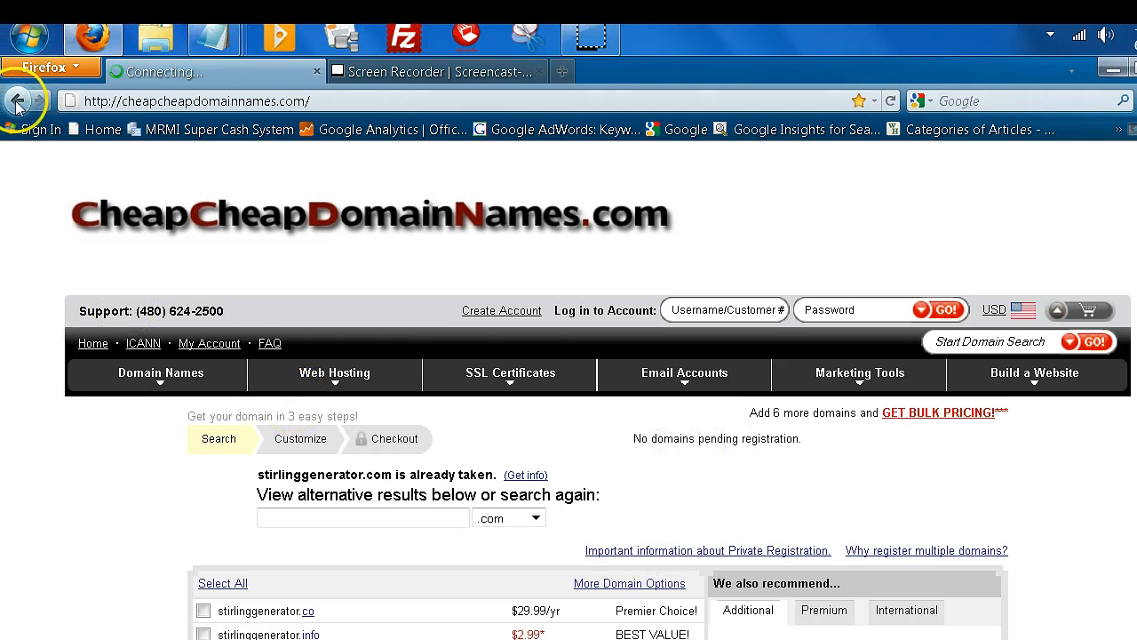
Return to the home page and paste 'stirling generator' into the domain search again.
left_click(16, 102)
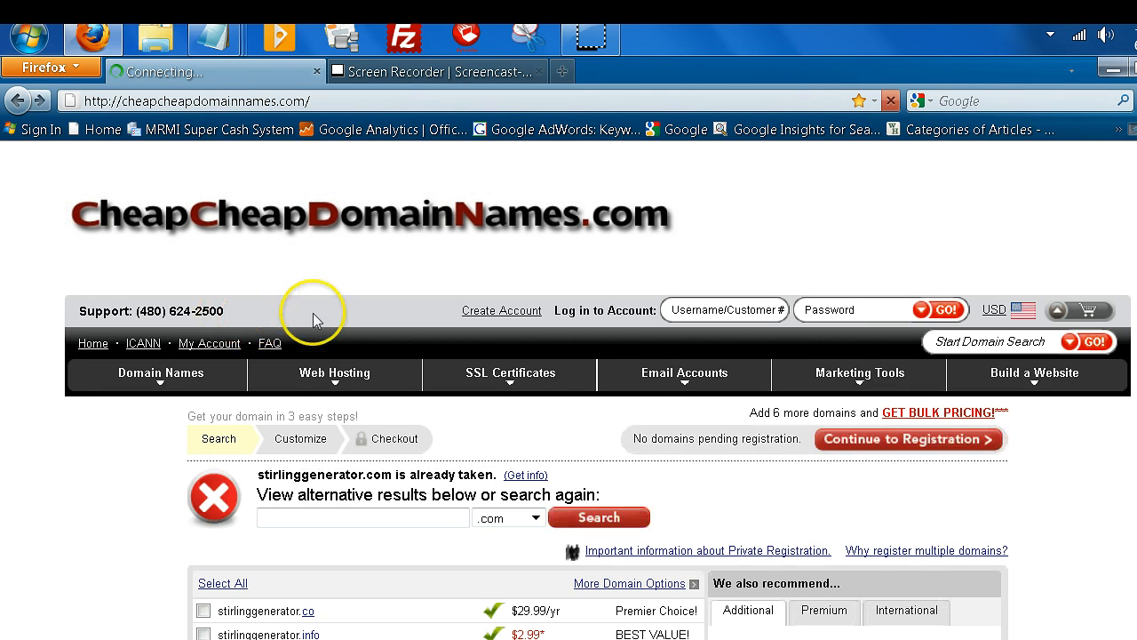
left_click(18, 100)
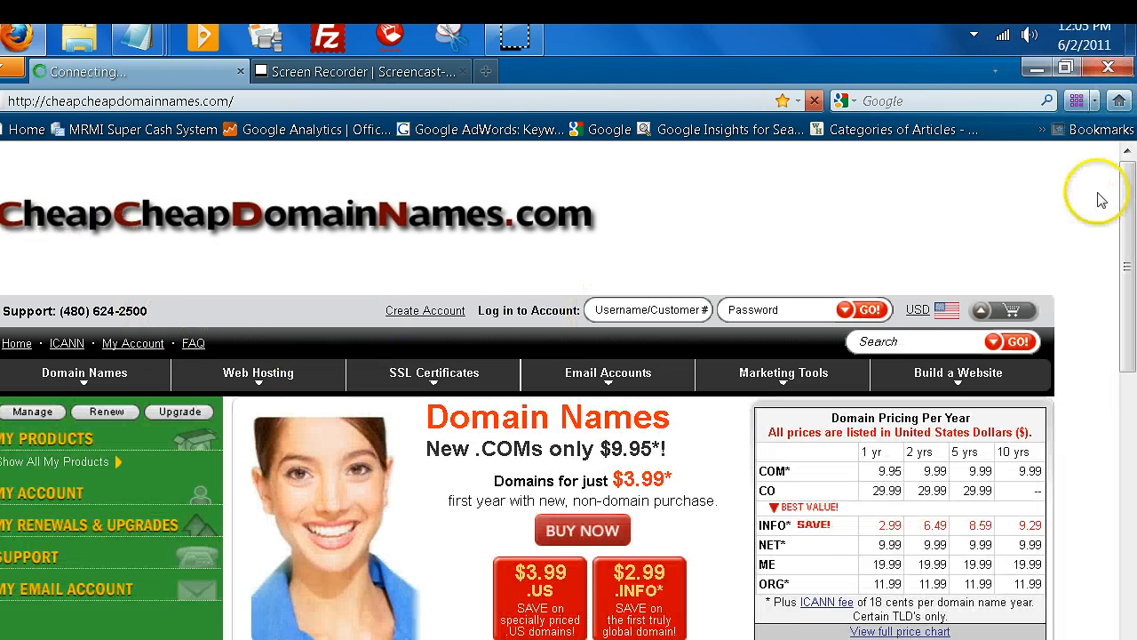
left_click_drag(1125, 190, 1118, 244)
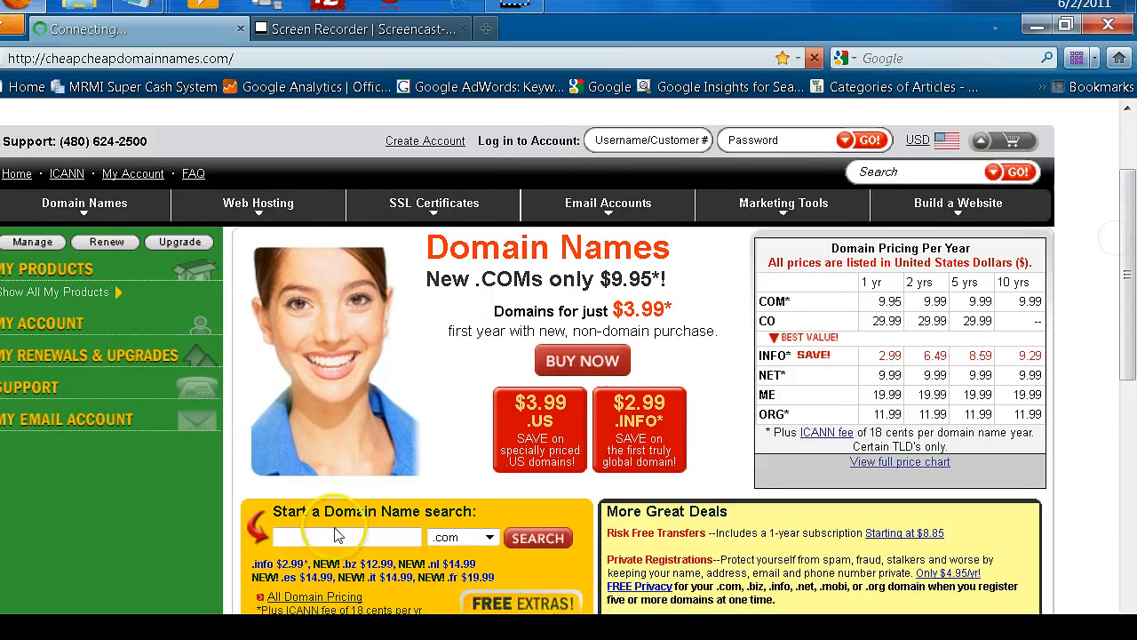
right_click(294, 580)
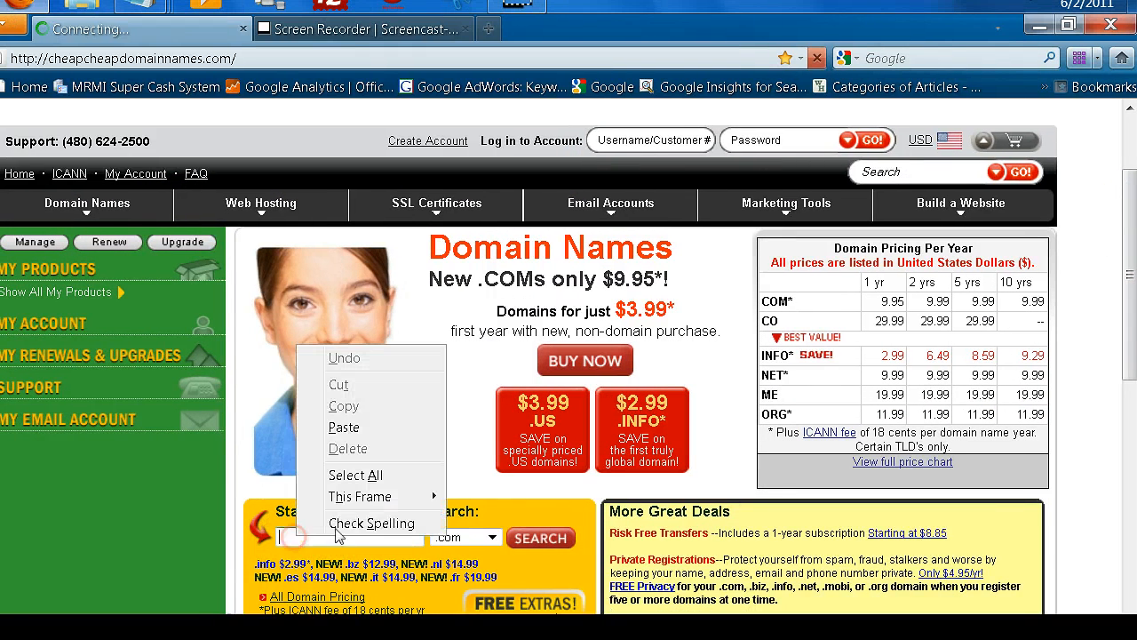
left_click(344, 428)
scroll(355, 436, "down", 3)
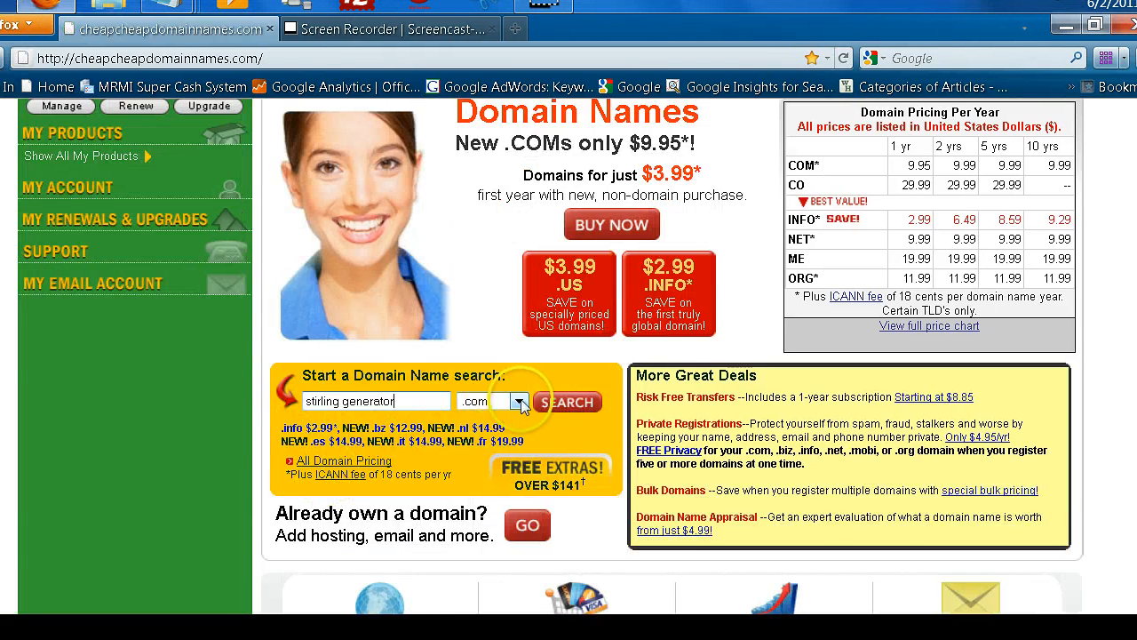
Search for stirling generator with the .org extension.
left_click(520, 403)
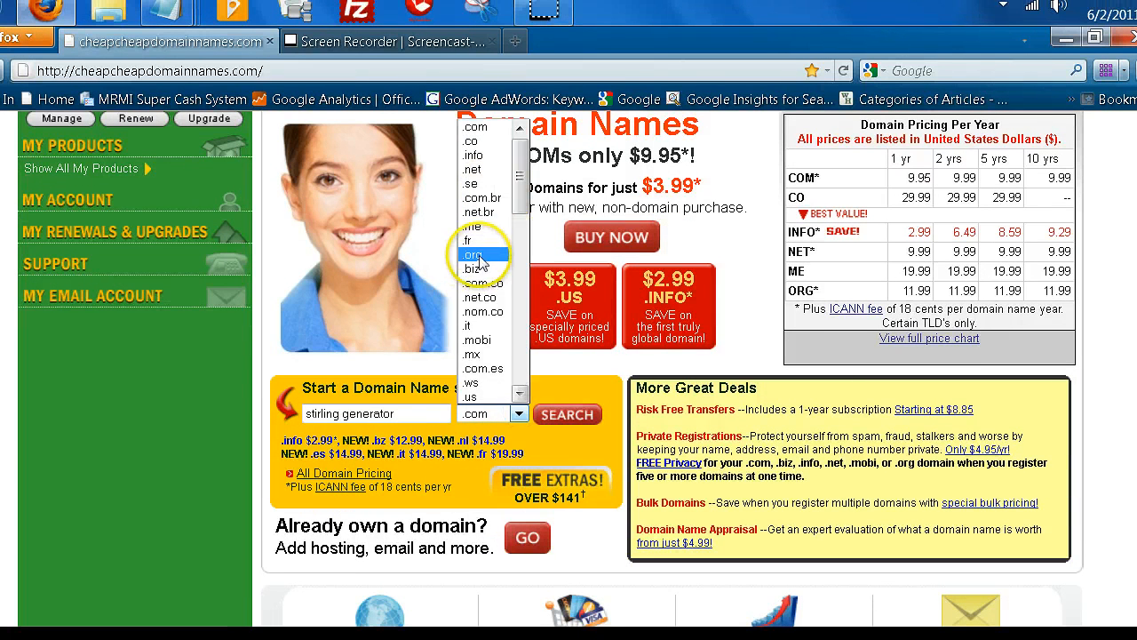
left_click(474, 255)
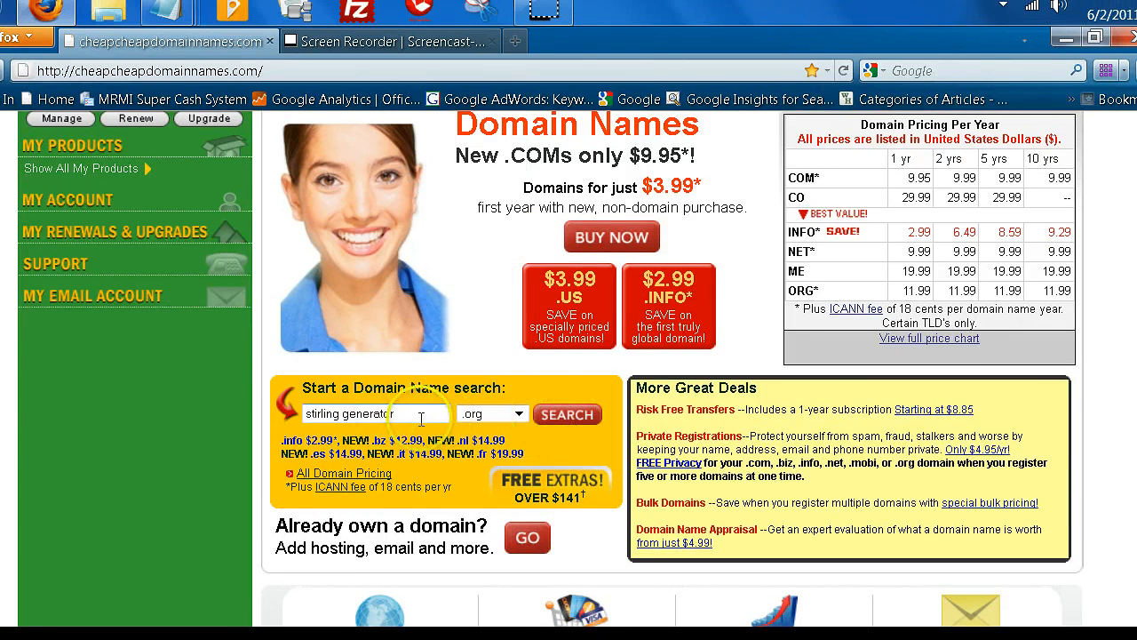
left_click(567, 415)
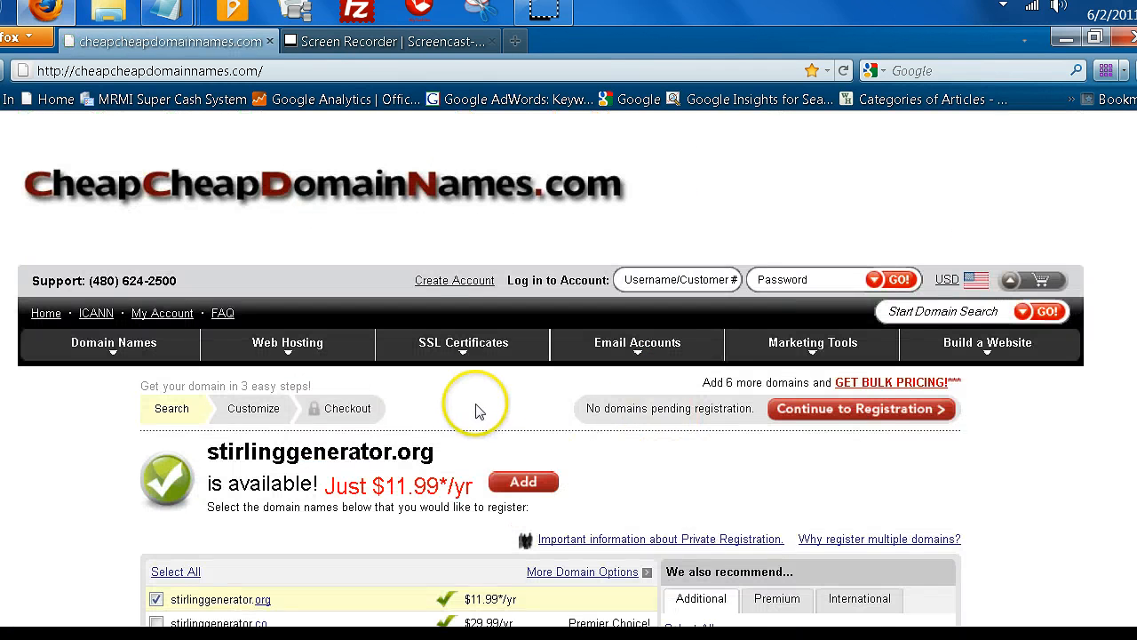
Continue to registration with stirlinggenerator.org and bring the .ws/.info upsell buttons into view.
scroll(507, 404, "down", 3)
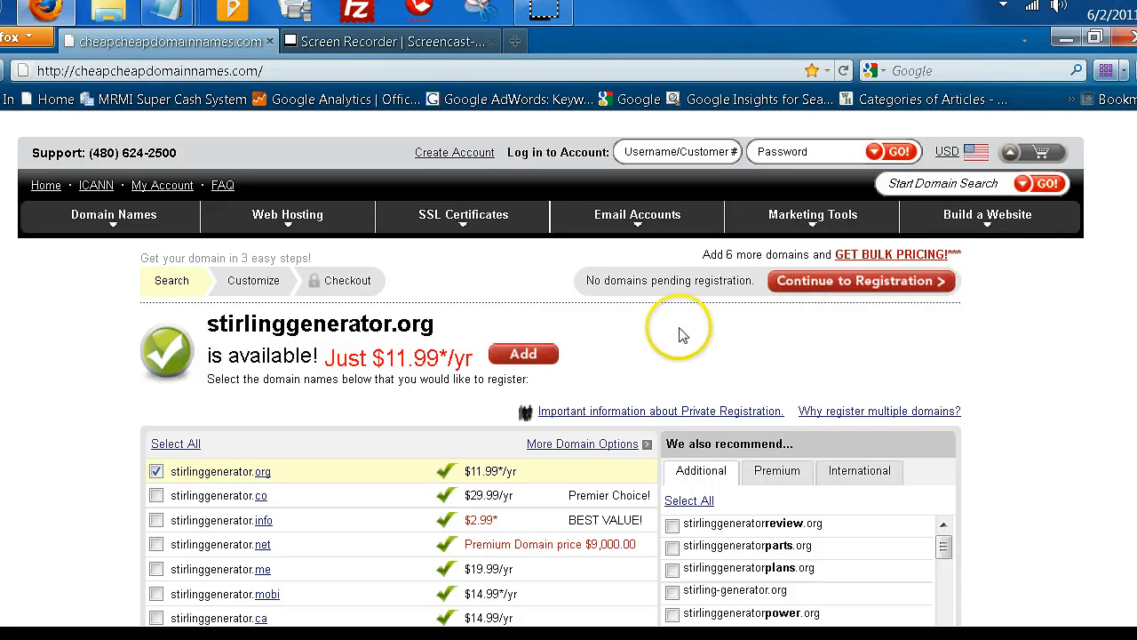
left_click_drag(1131, 213, 1131, 232)
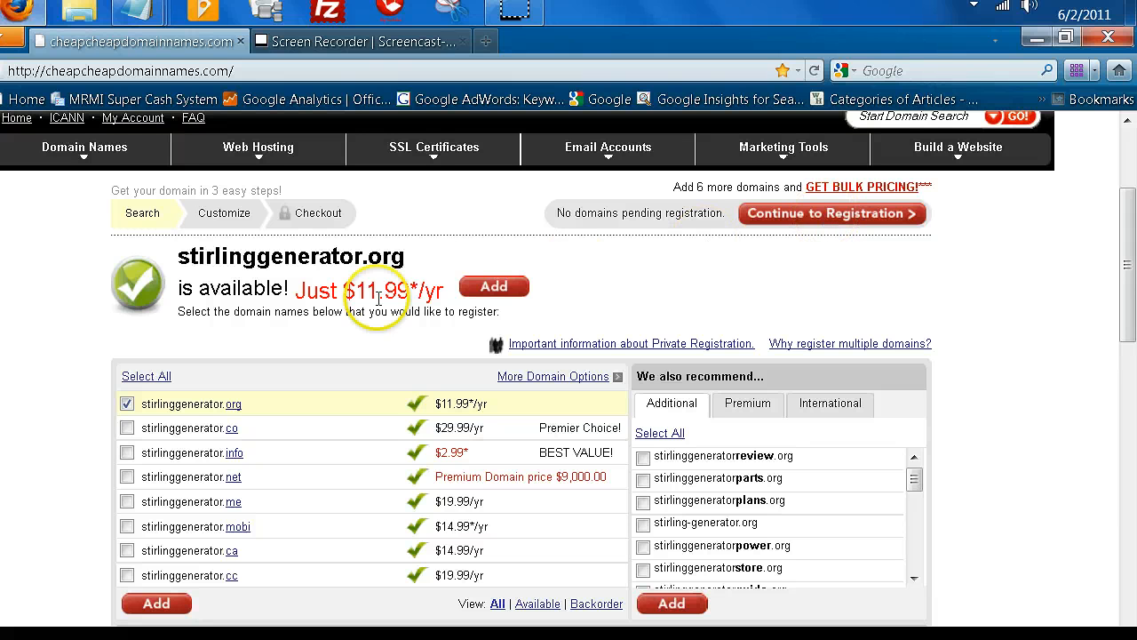
left_click(837, 214)
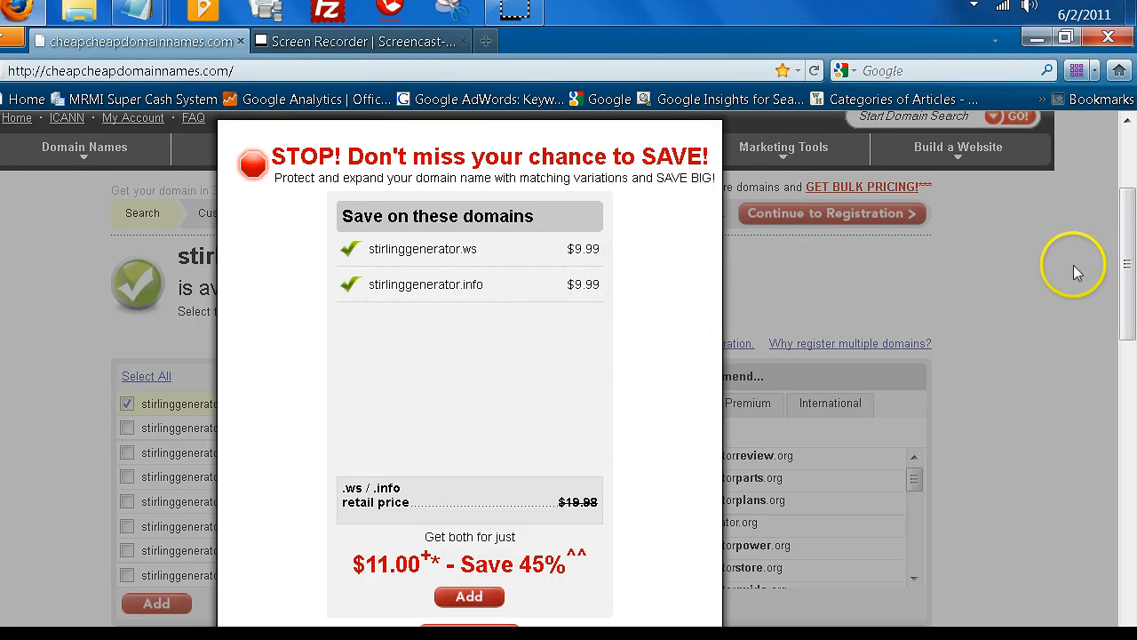
mouse_move(1126, 220)
left_mouse_down()
mouse_move(1125, 235)
mouse_move(1129, 222)
left_mouse_up()
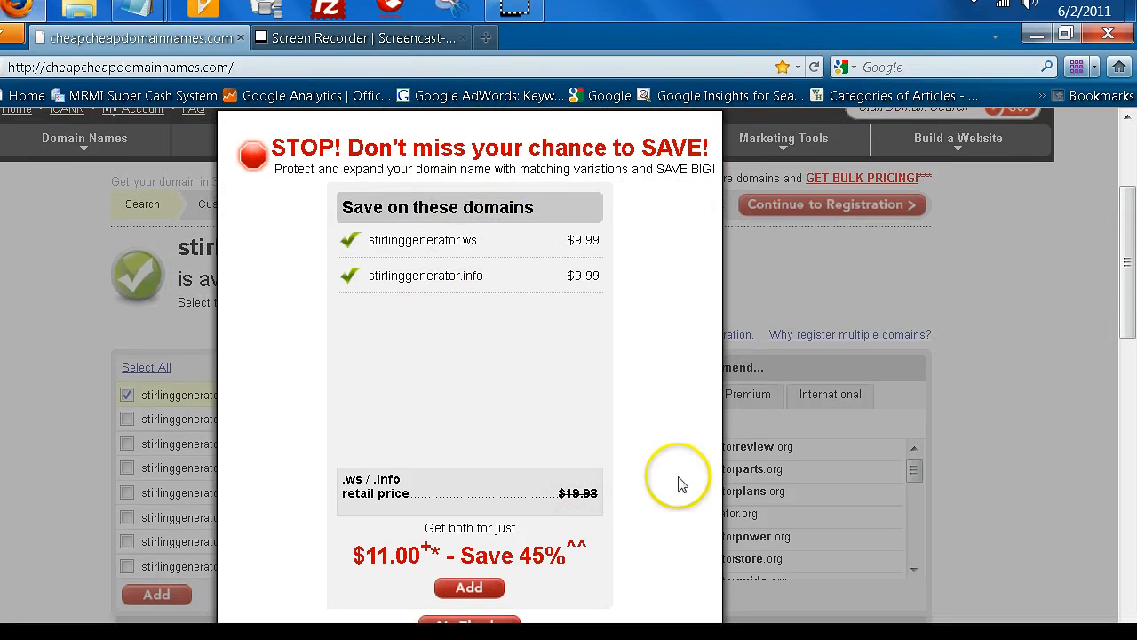
left_click_drag(1125, 216, 1125, 244)
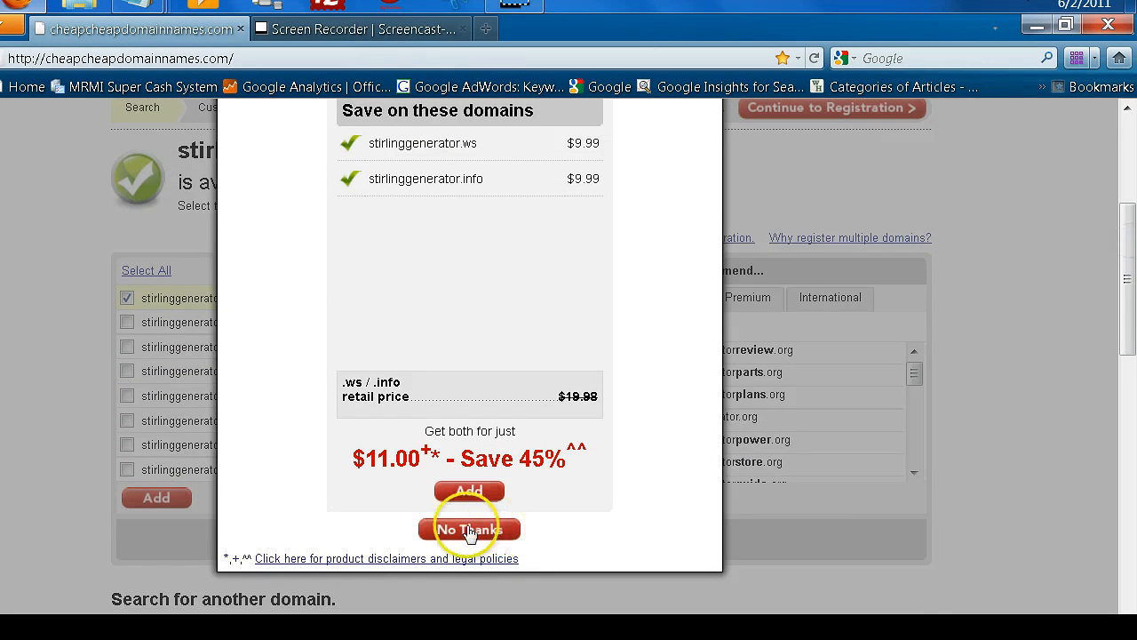
Decline the extra .ws and .info domains bundle offer.
left_click(469, 530)
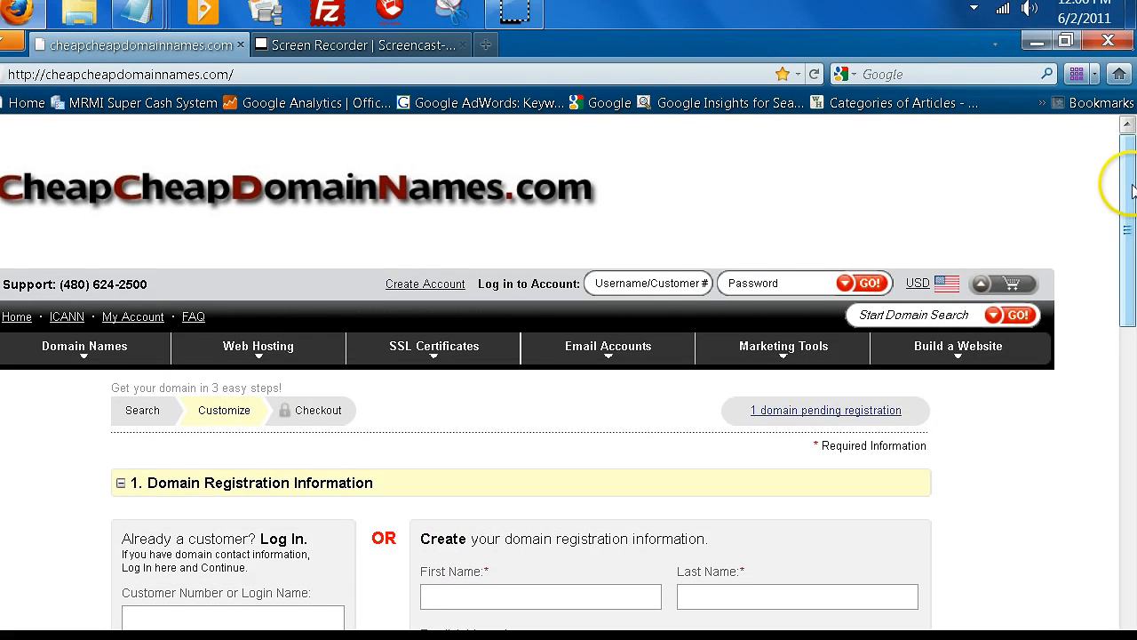
left_click_drag(1132, 191, 1132, 207)
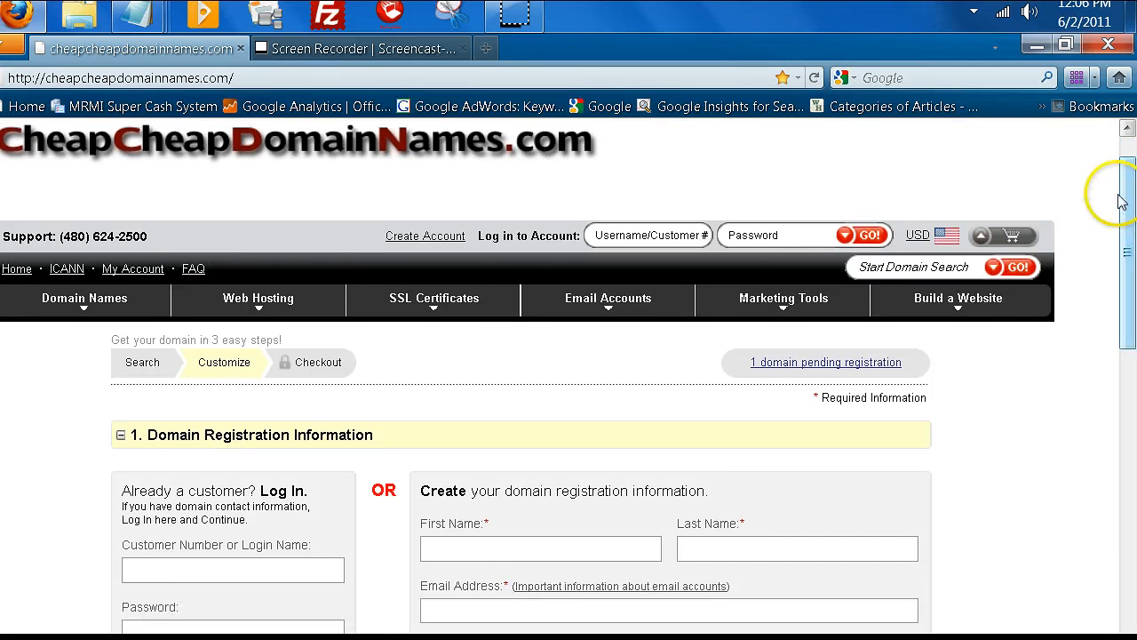
left_click_drag(1129, 191, 1131, 201)
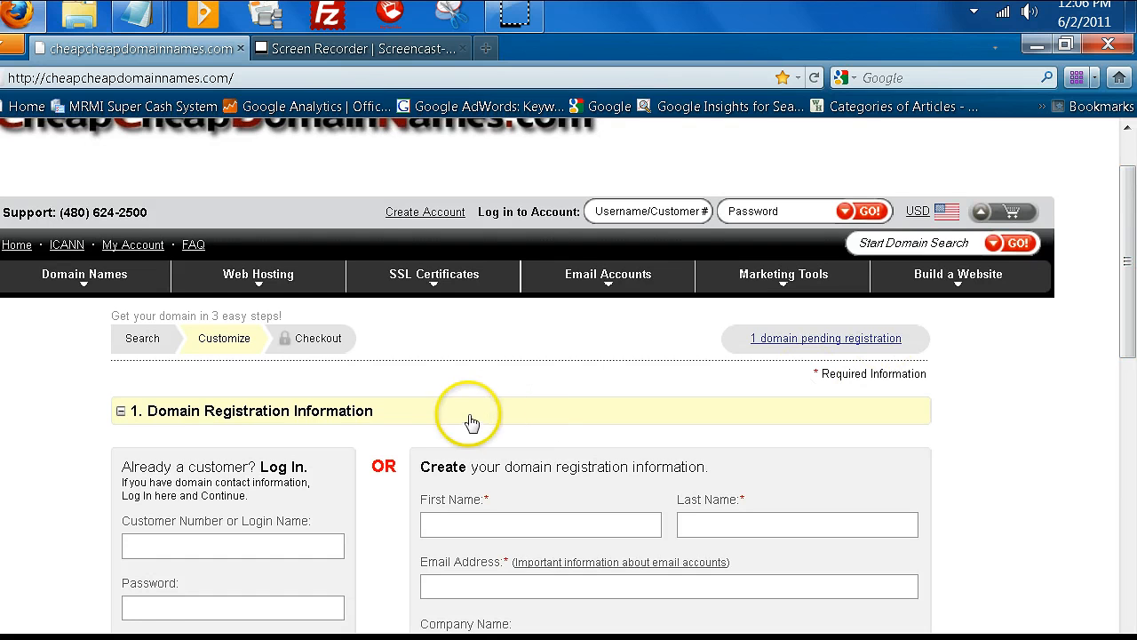
scroll(492, 407, "down", 3)
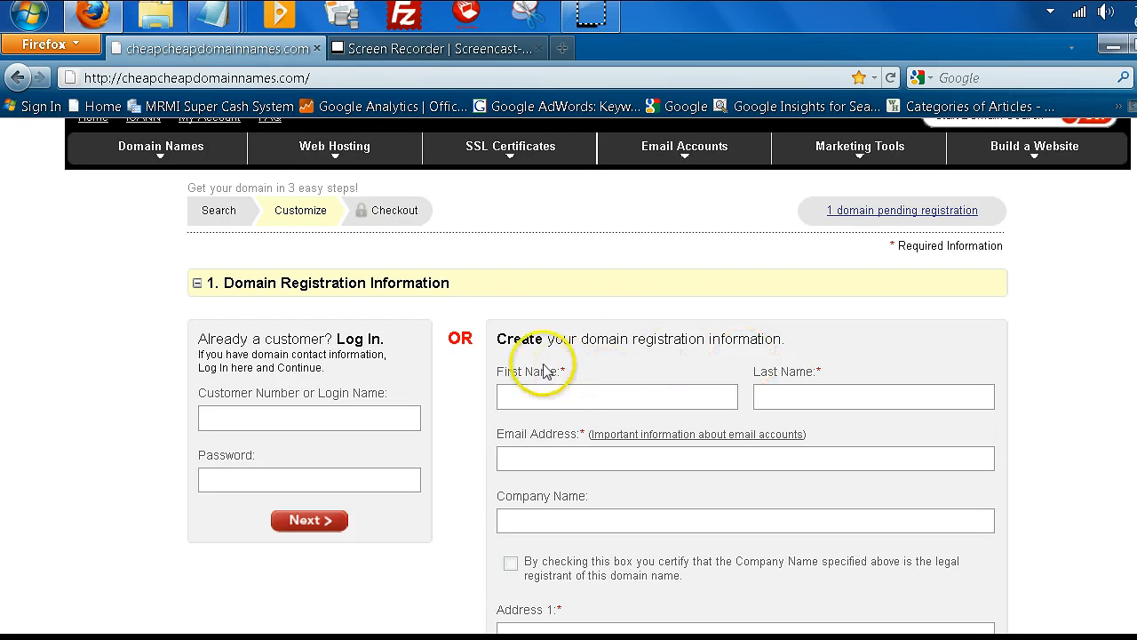
Enter the registrant's first name, last name and e-mail address.
left_click(621, 391)
left_click(620, 391)
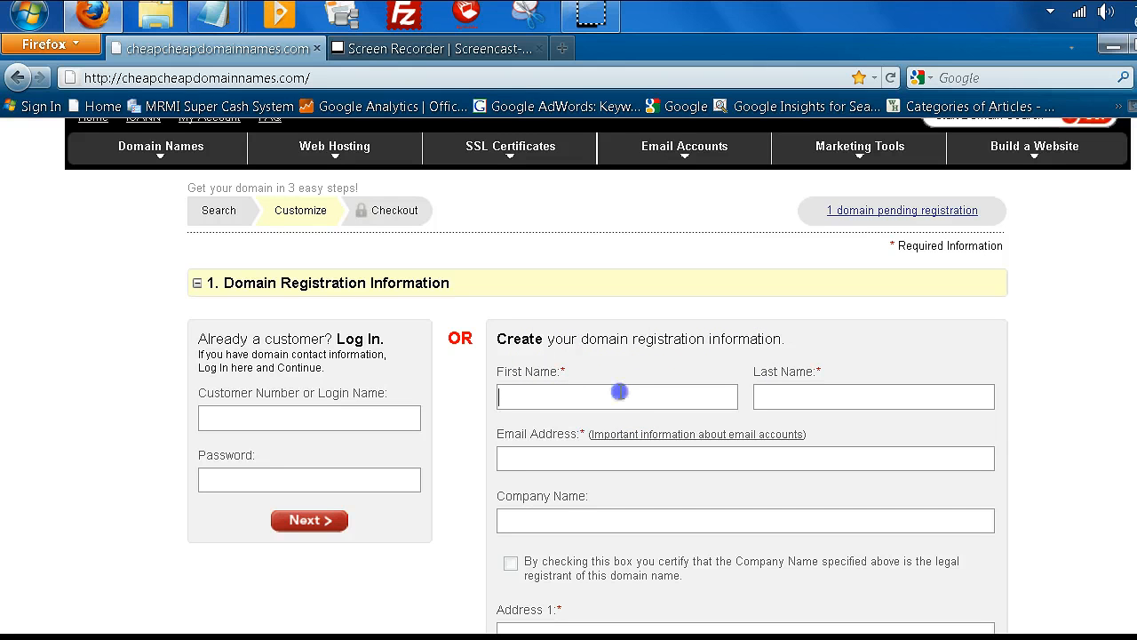
type("Christopher")
left_click(782, 396)
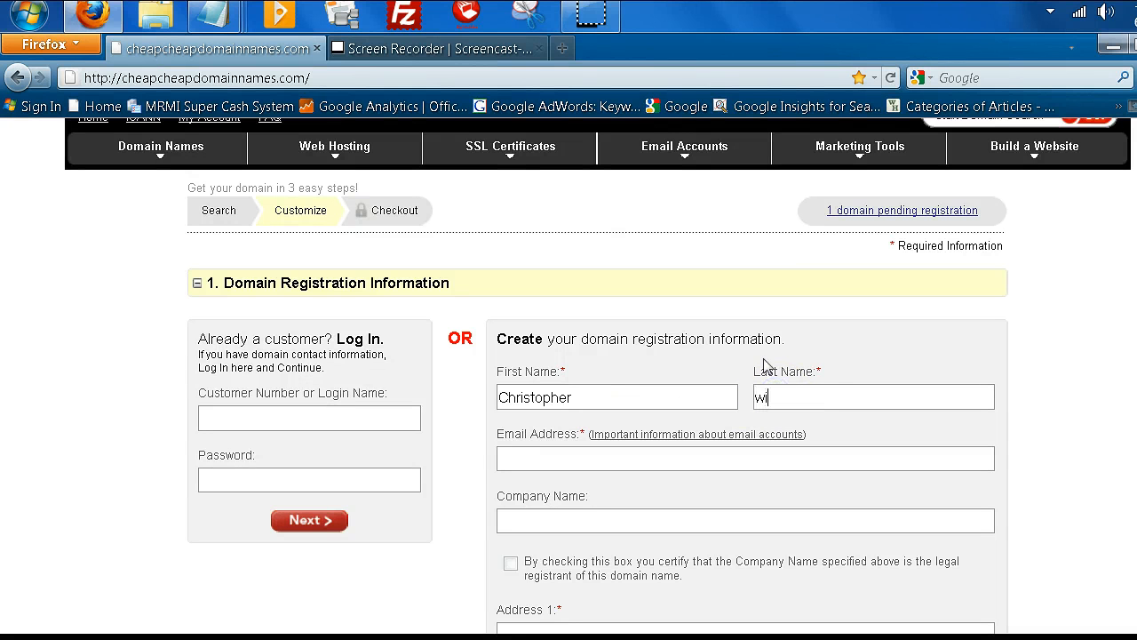
left_click(766, 404)
left_click(553, 451)
left_click(571, 456)
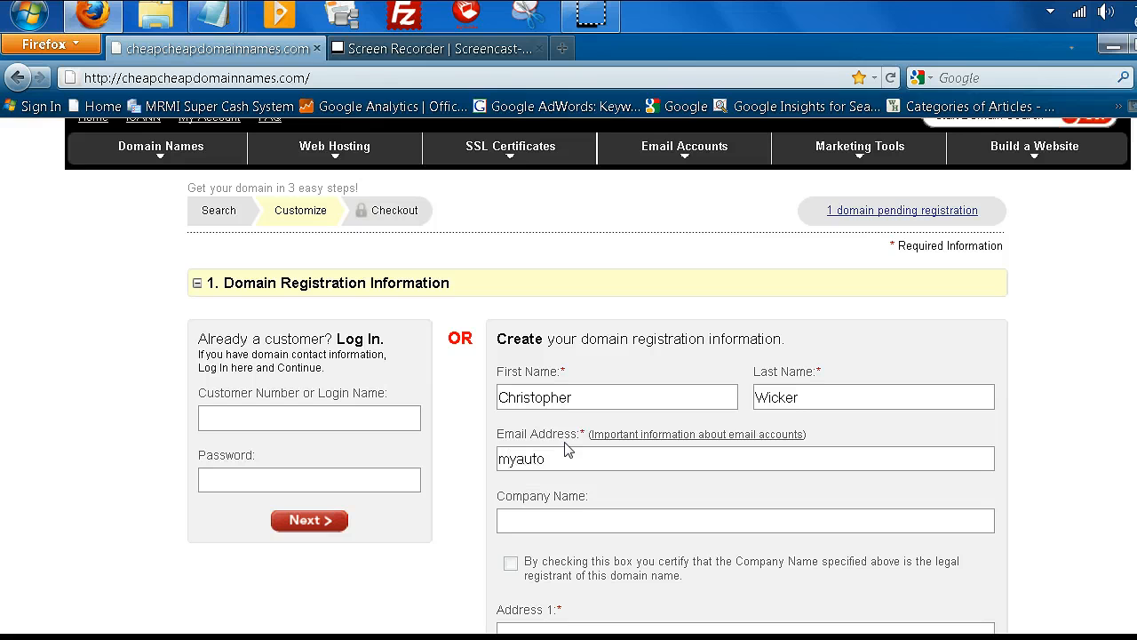
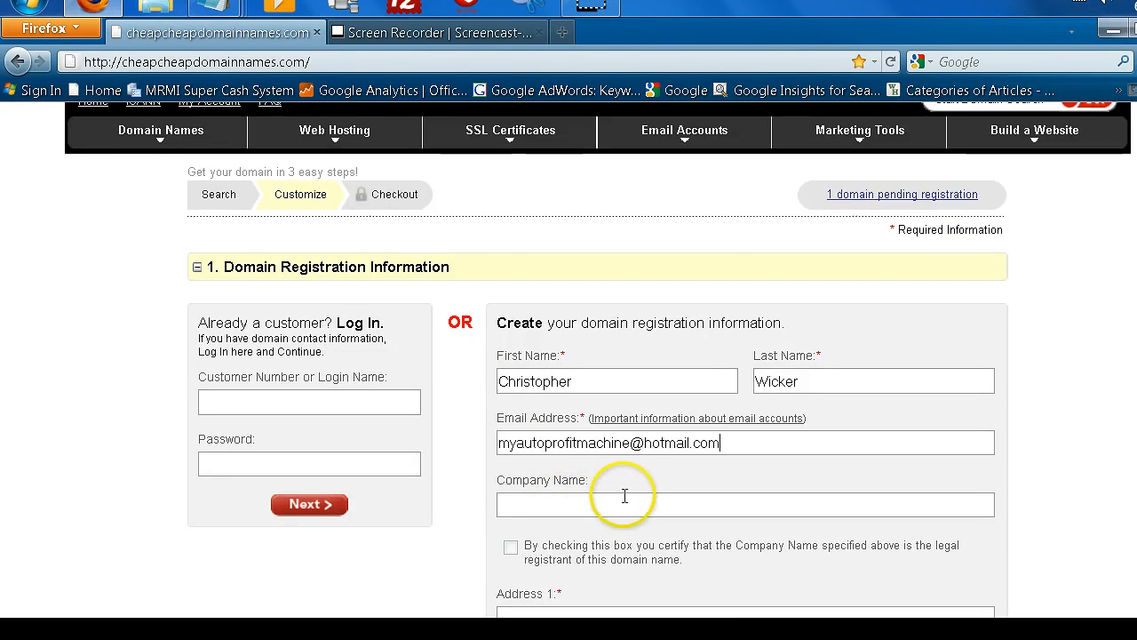
Enter the registrant's street address, capitalizing the P in the street name.
scroll(625, 495, "down", 3)
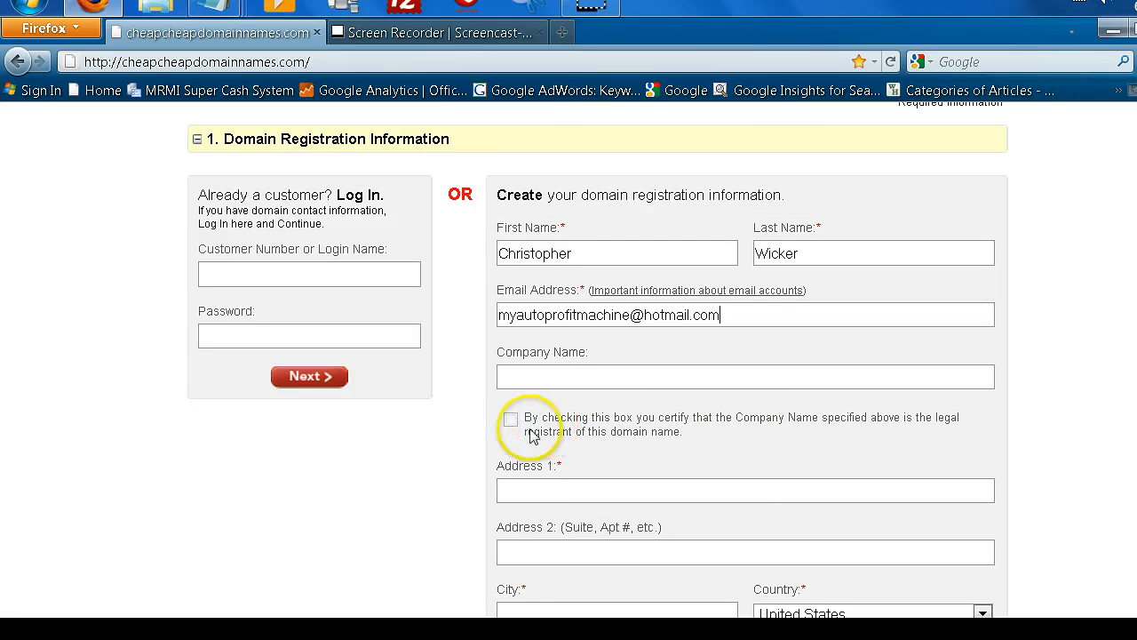
scroll(671, 439, "down", 3)
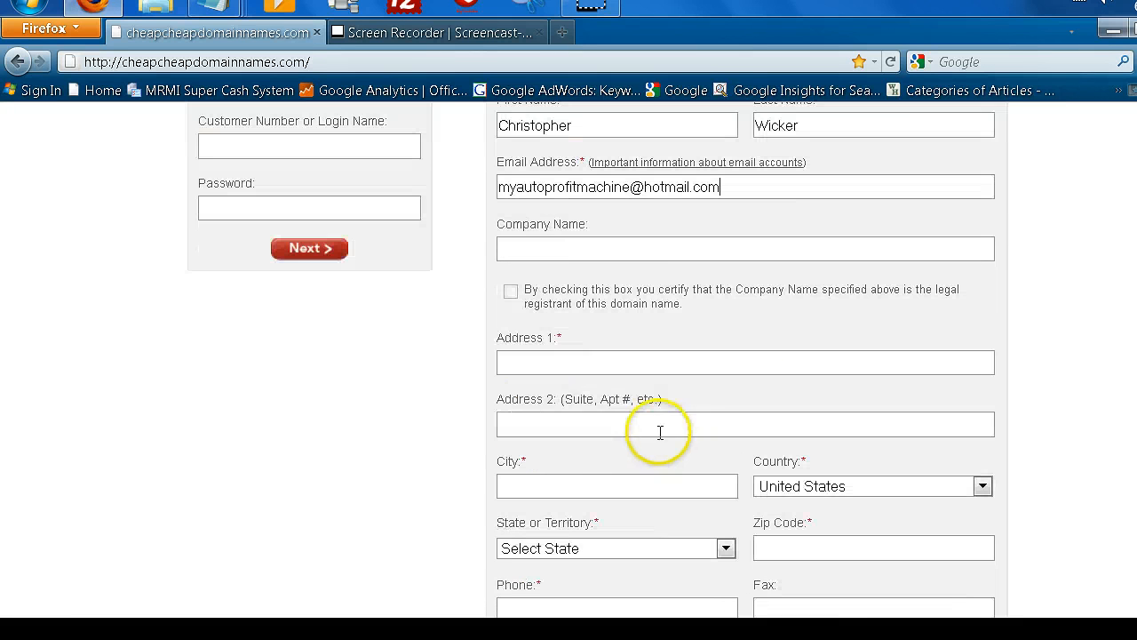
left_click(551, 362)
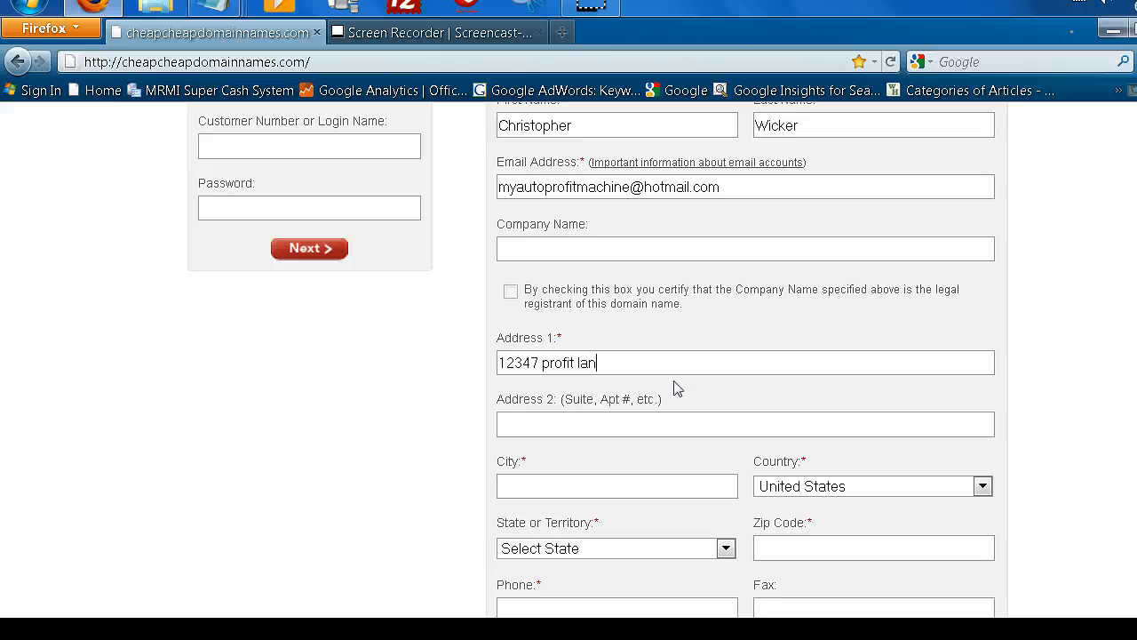
left_click(547, 362)
left_click(540, 361)
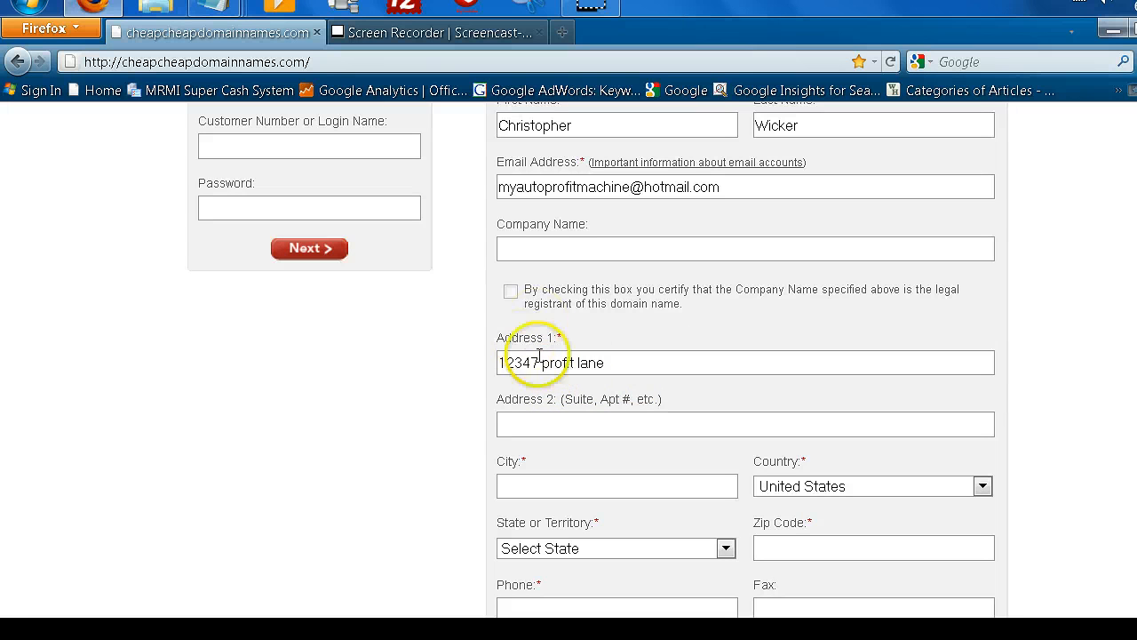
key("Delete")
type("P")
left_click(558, 328)
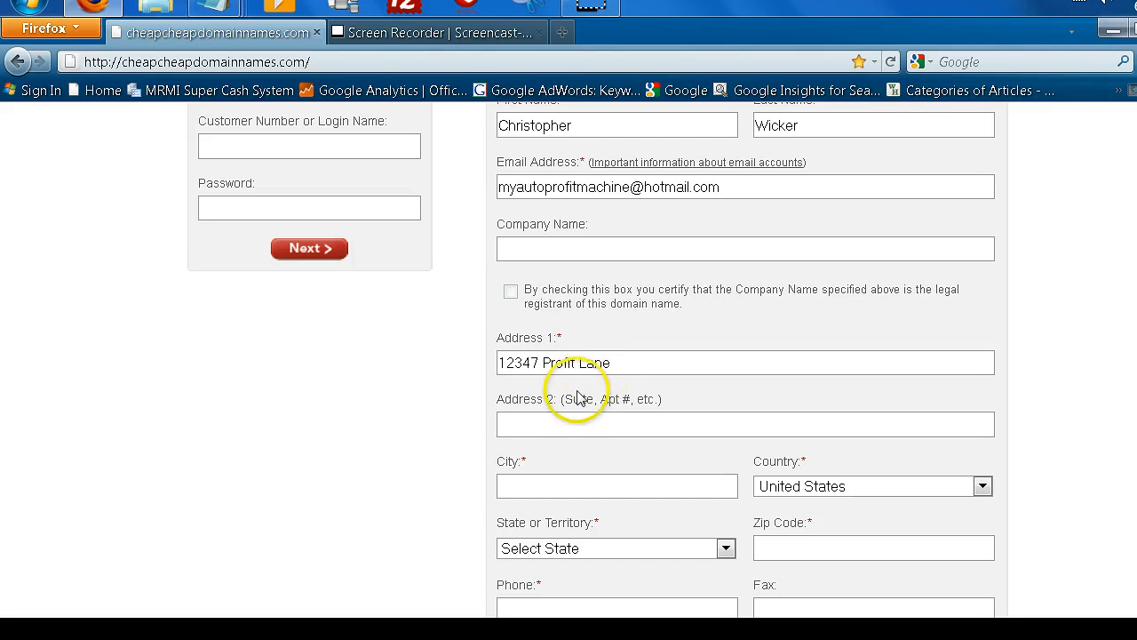
Enter the city, choose Federated States of Micronesia as state, and a five-digit zip code.
left_click(550, 487)
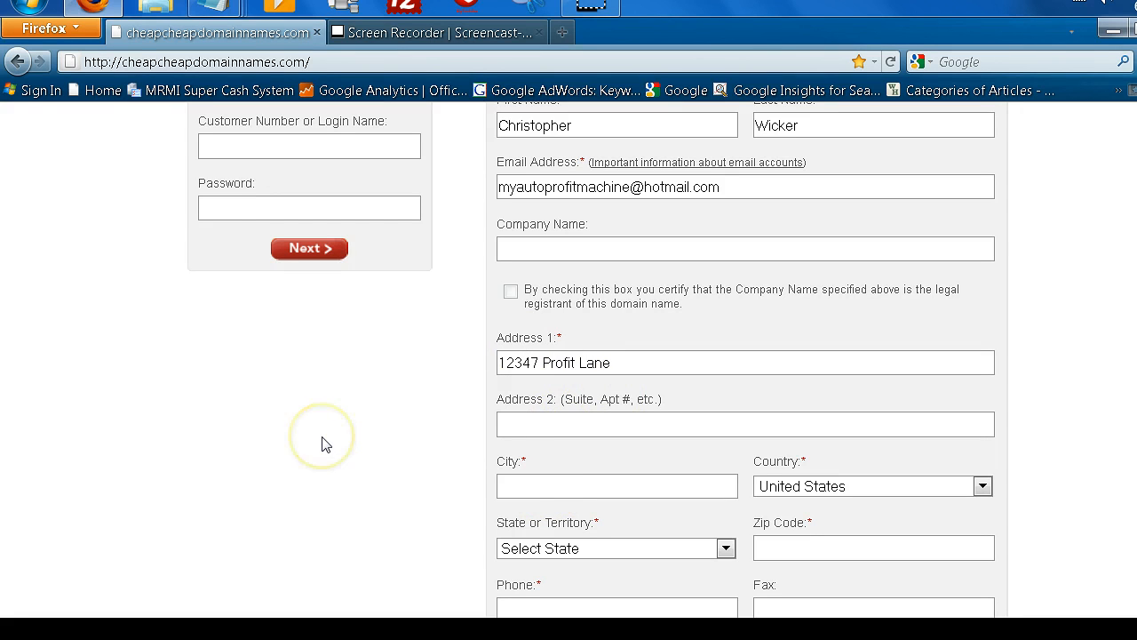
type("profitable")
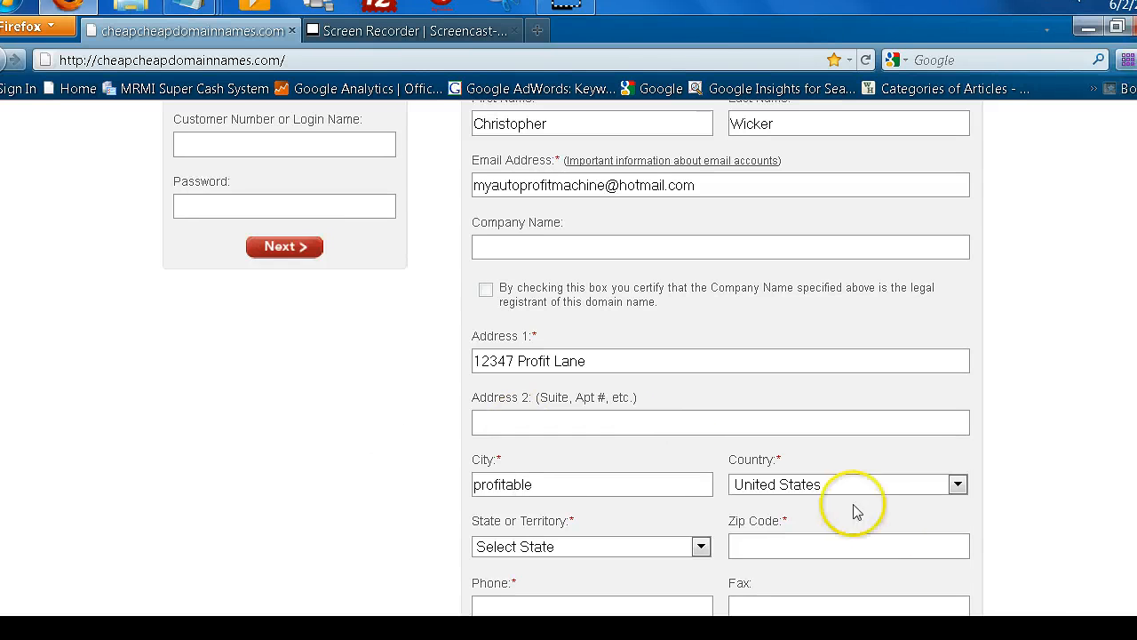
left_click(661, 554)
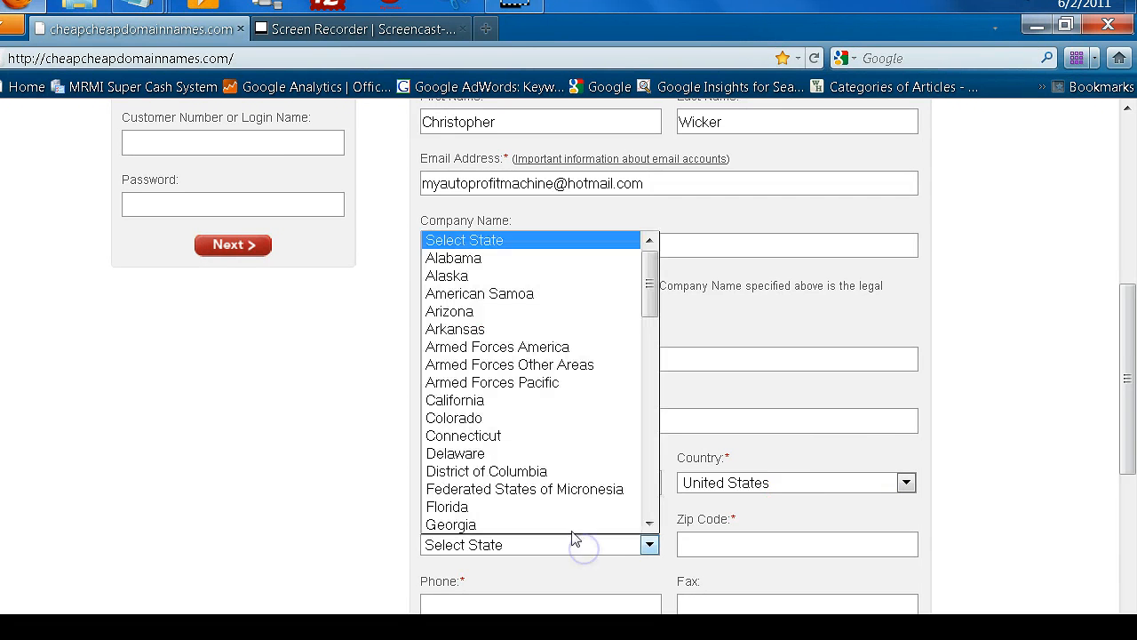
left_click(540, 489)
left_click(764, 541)
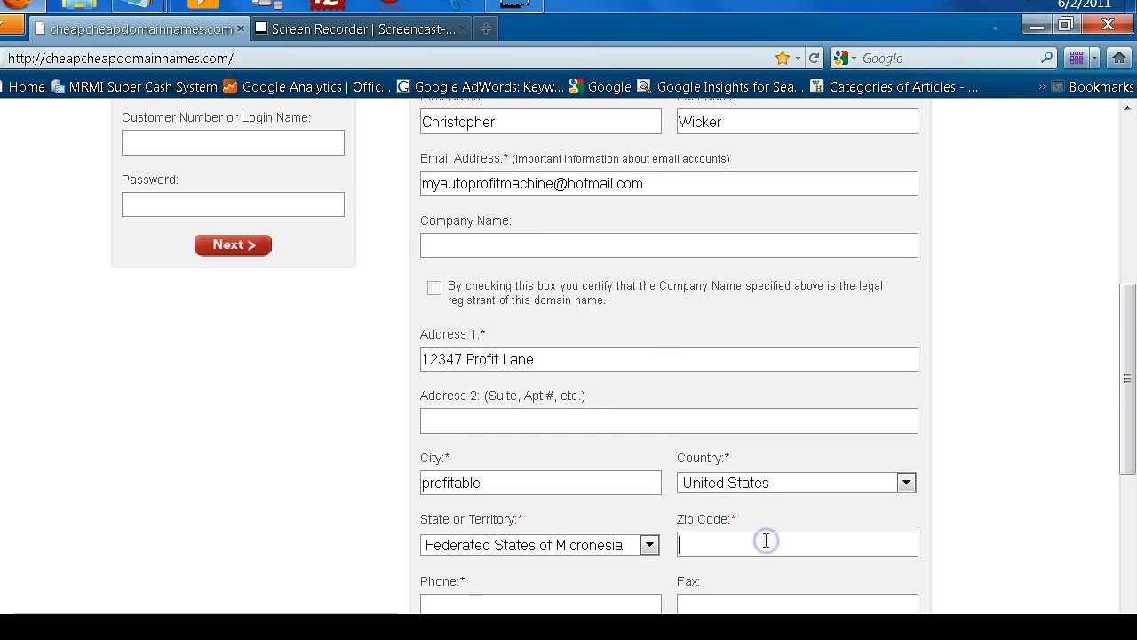
type("45556")
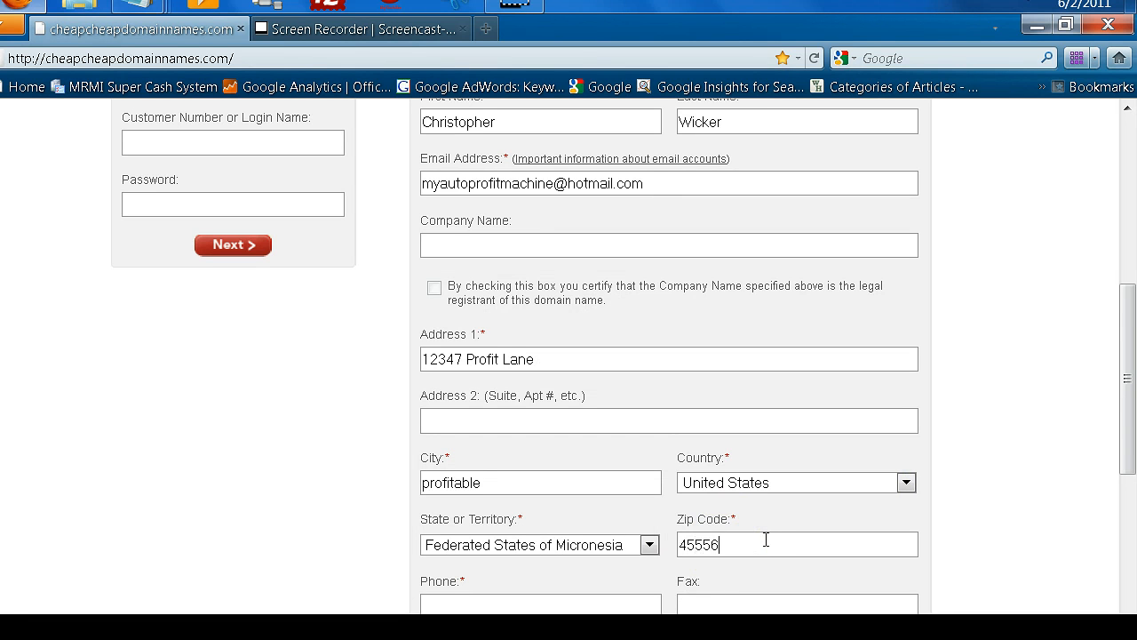
type("78")
key("BackSpace")
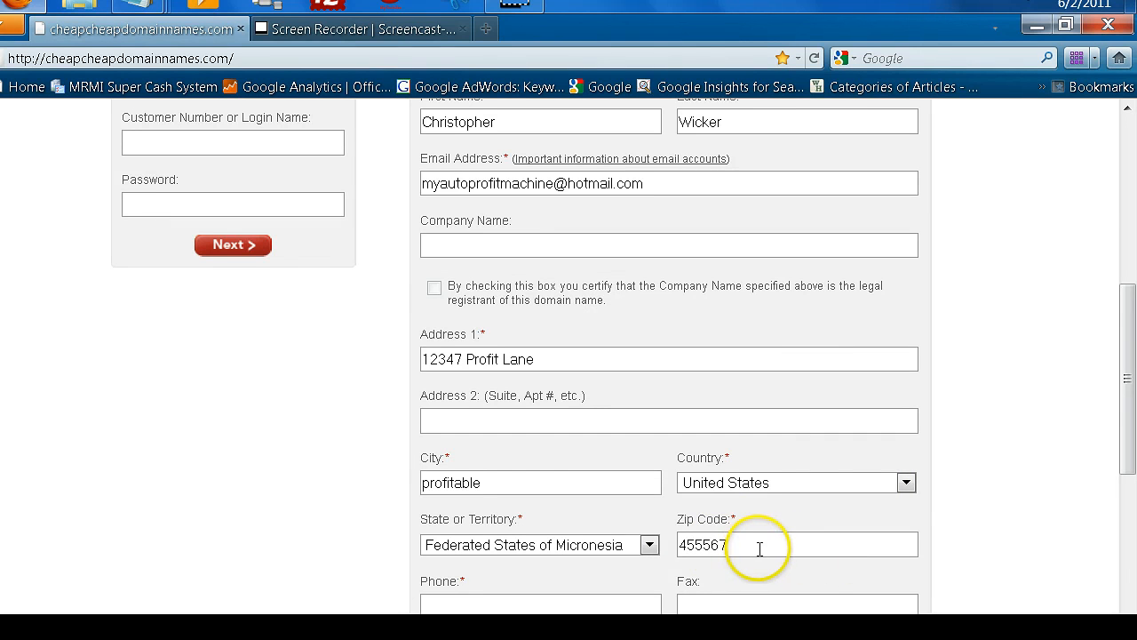
key("BackSpace")
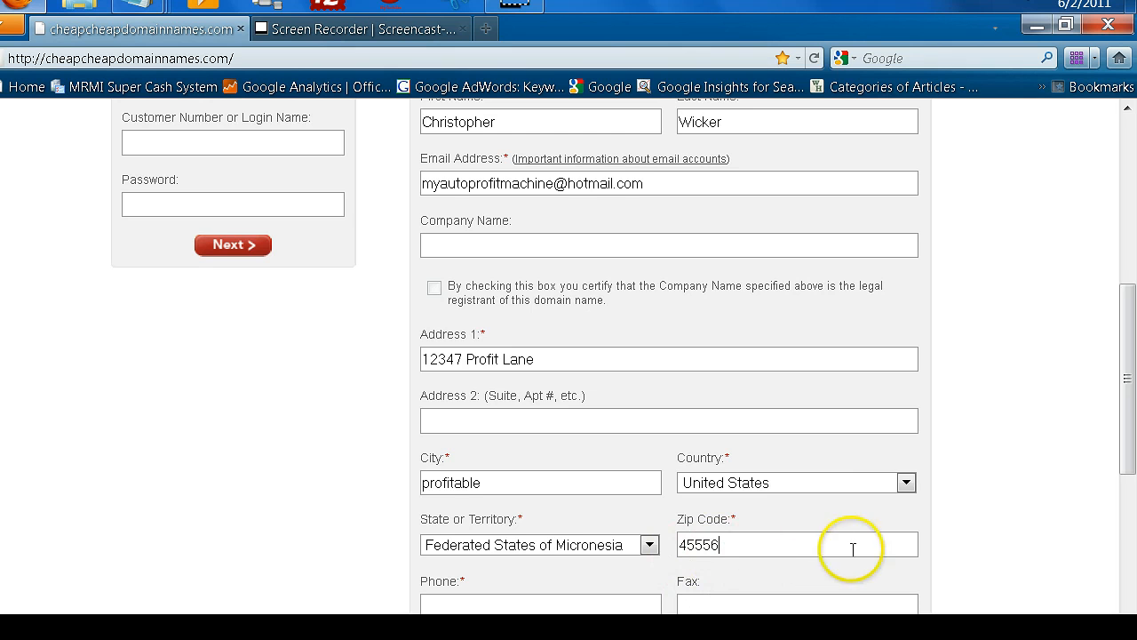
Enter the registrant's phone number.
left_click_drag(1126, 366, 1097, 424)
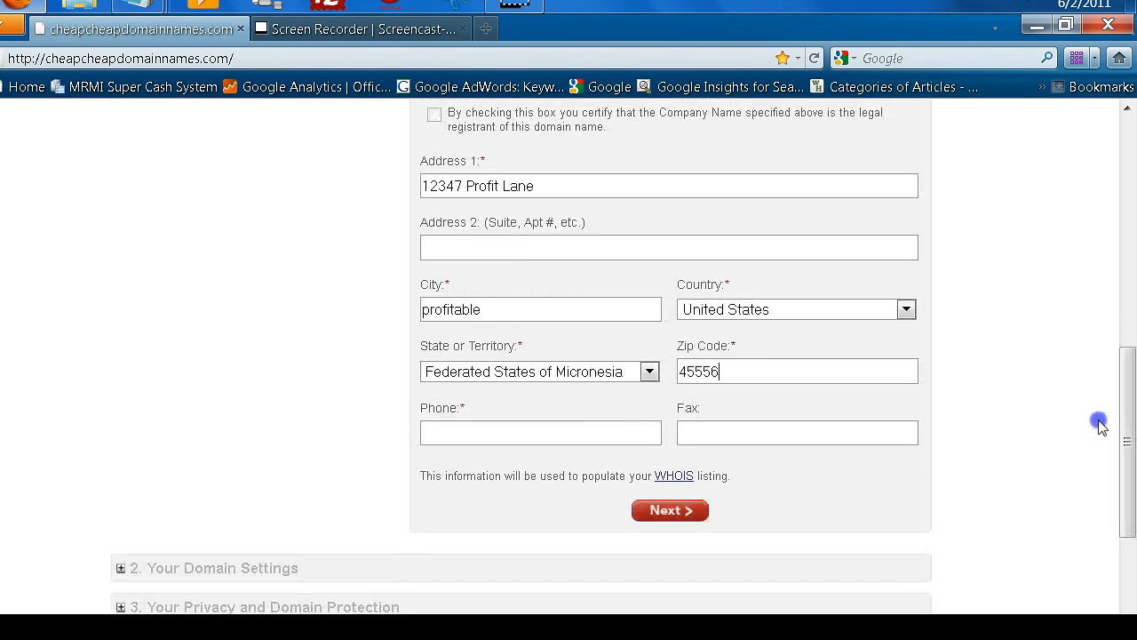
left_click(558, 435)
type("468")
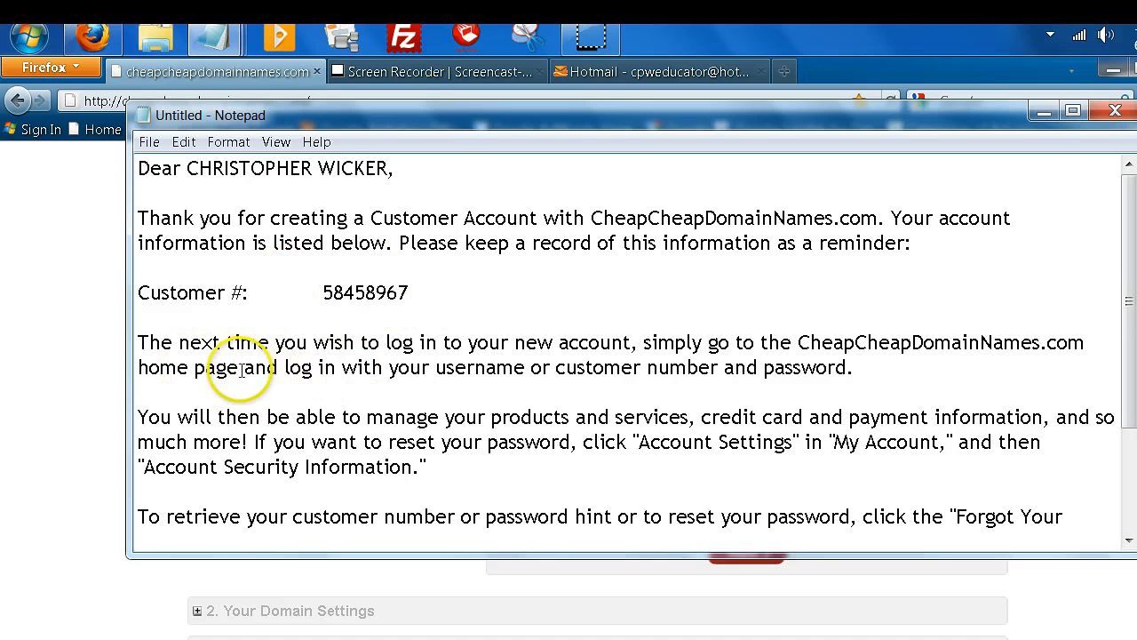
scroll(266, 431, "down", 2)
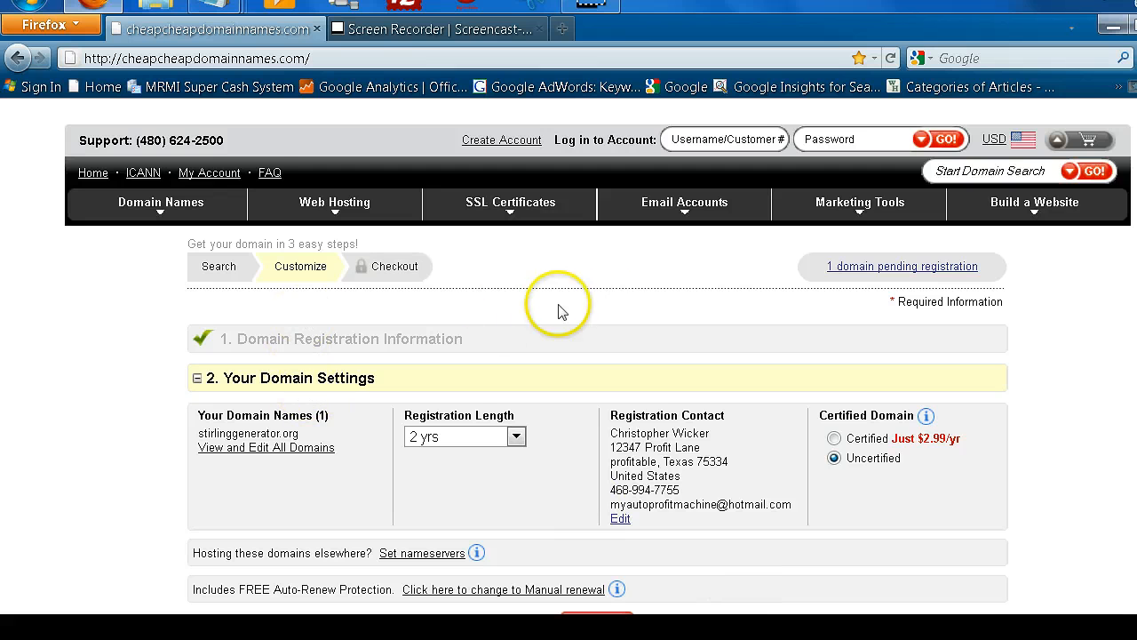
Choose 1 yr as stirlinggenerator.org's registration length, leaving it Uncertified.
left_click_drag(1130, 235, 1130, 255)
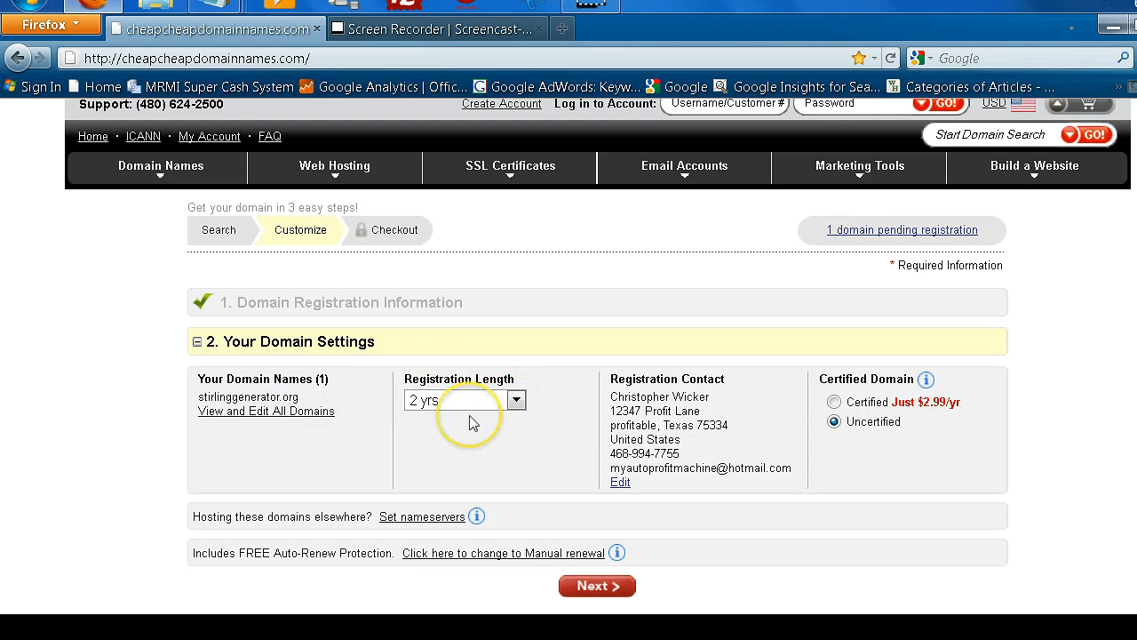
left_click(516, 399)
left_click(501, 419)
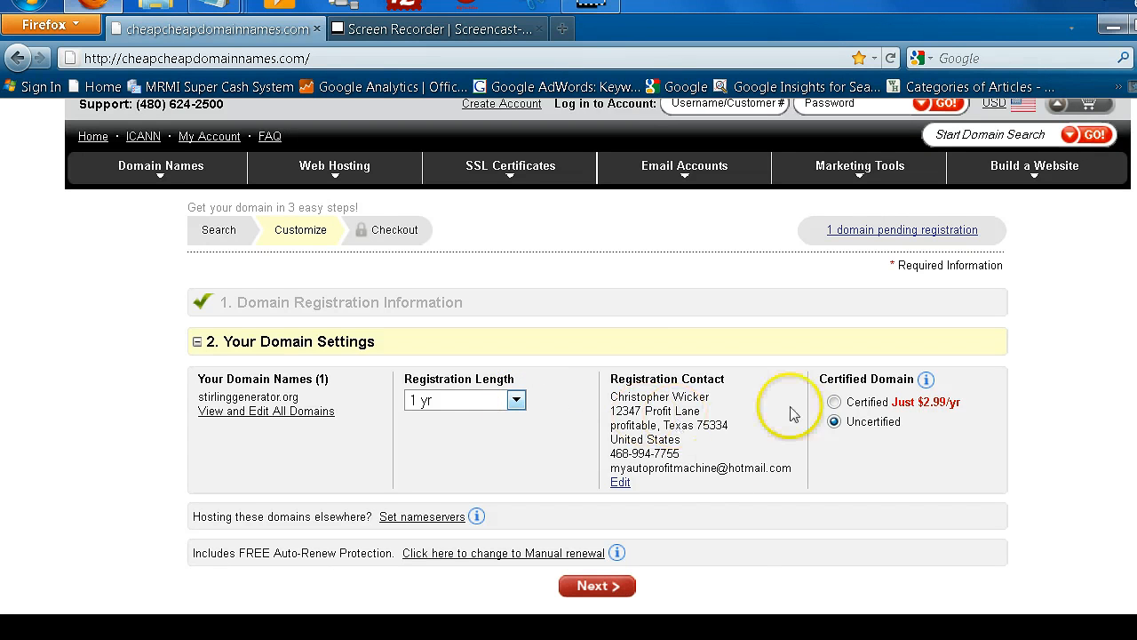
scroll(761, 527, "down", 3)
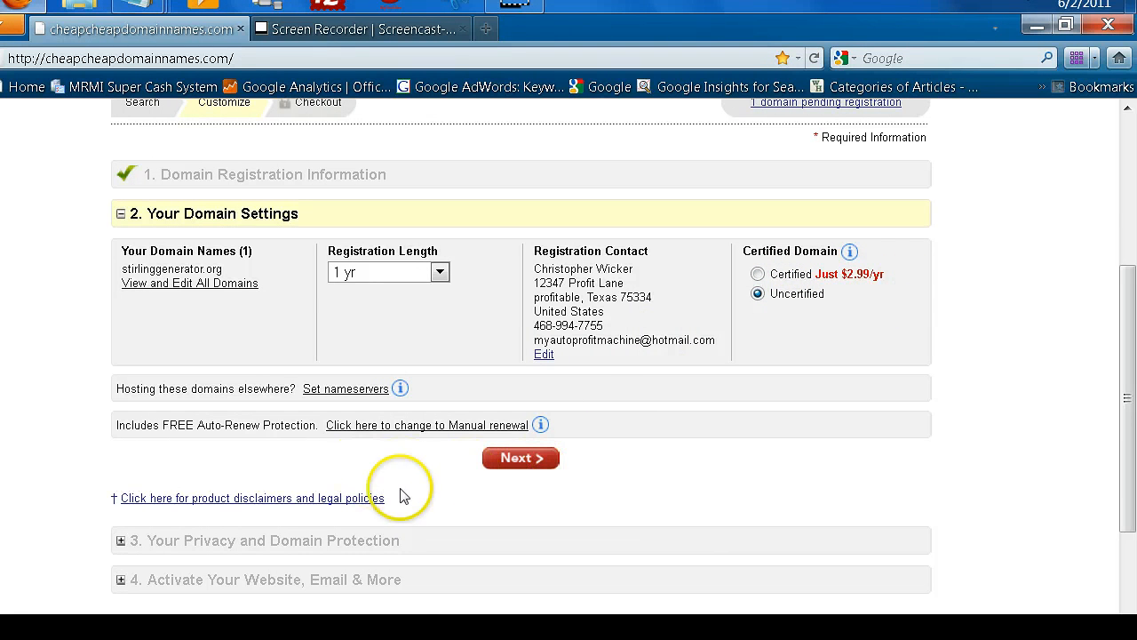
Confirm the domain settings and continue with Standard Registration kept in the cart.
left_click(521, 462)
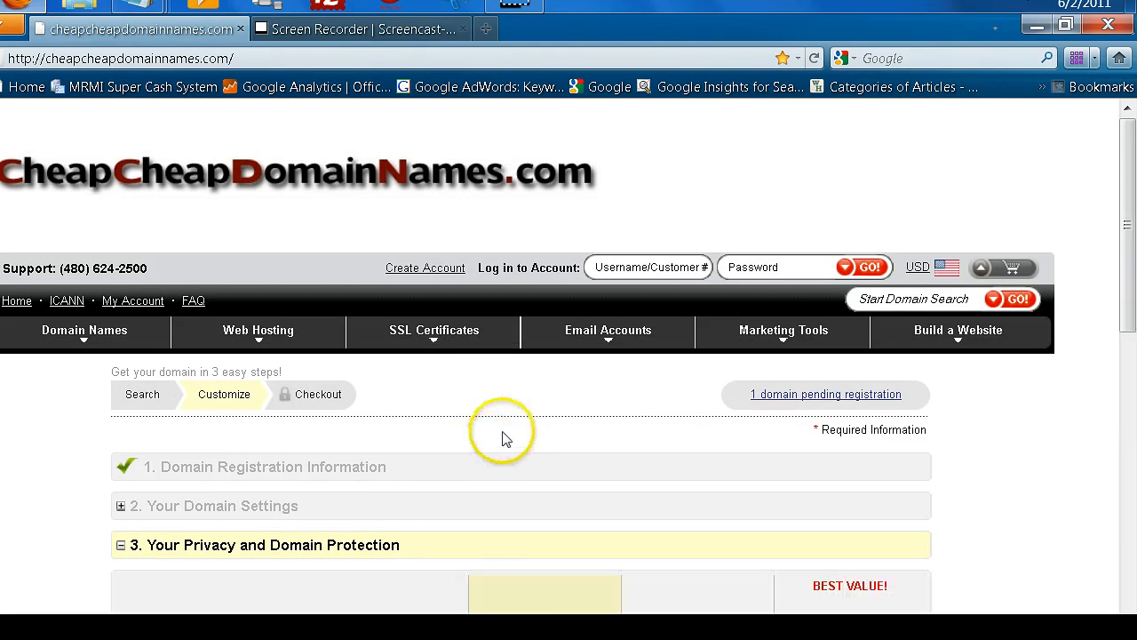
scroll(510, 422, "down", 5)
scroll(511, 421, "down", 3)
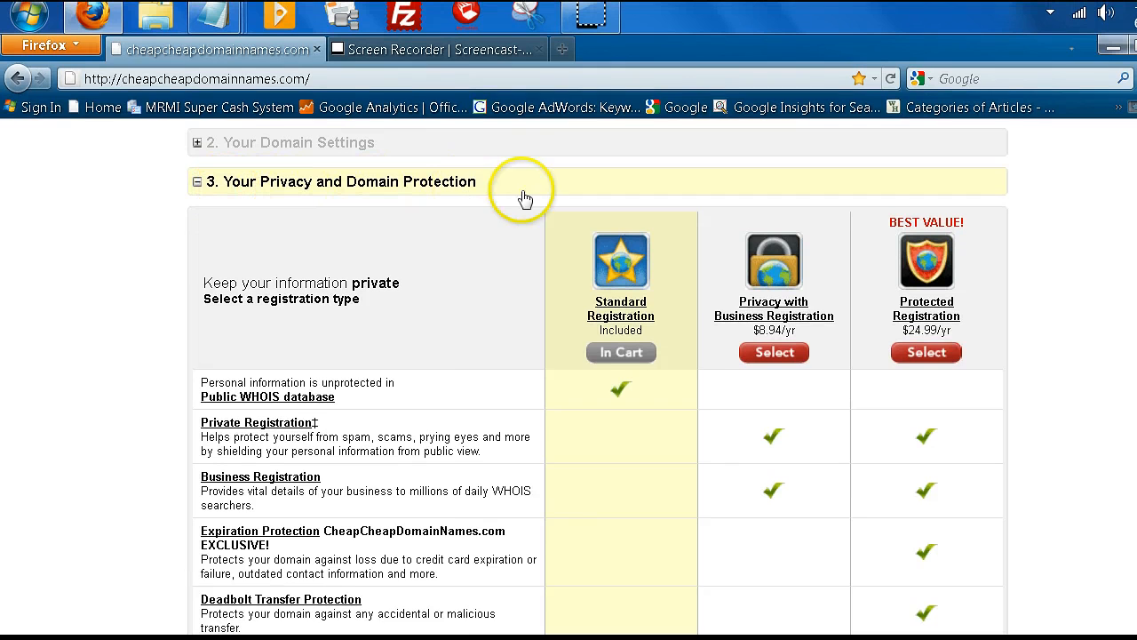
left_click_drag(1128, 308, 1123, 363)
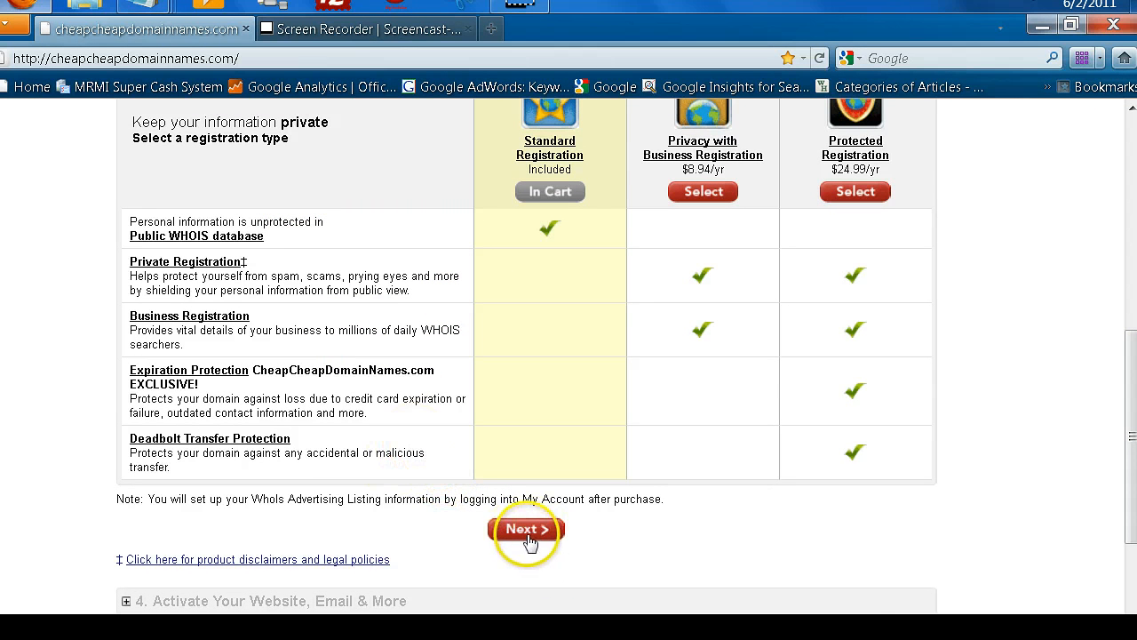
left_click(537, 544)
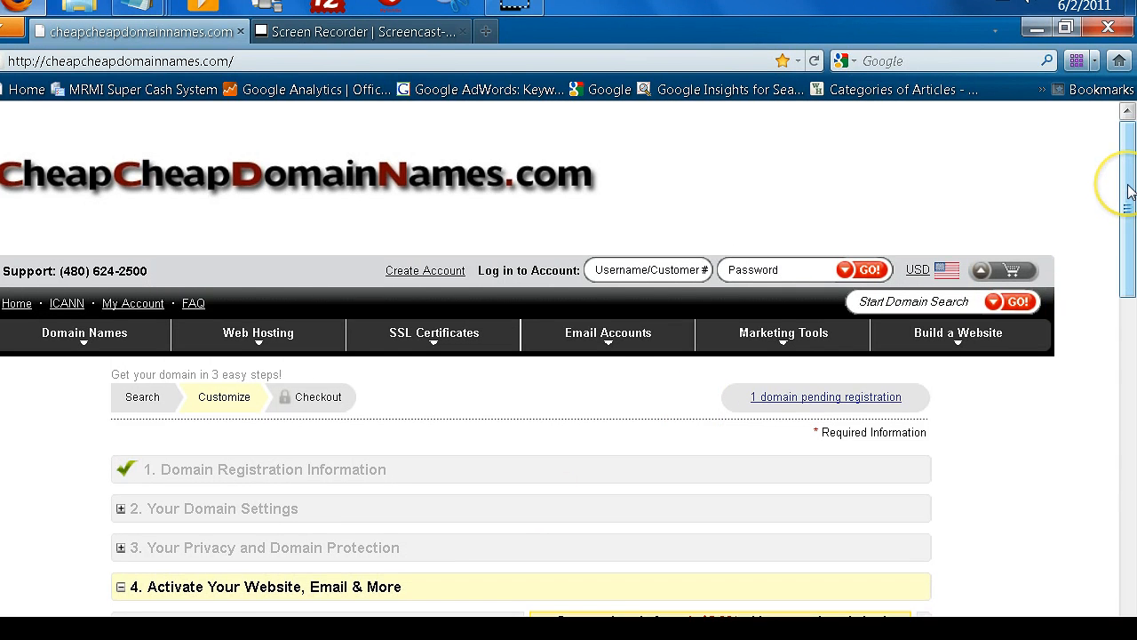
Skip all hosting and website add-ons and proceed to the shopping cart.
left_click_drag(1130, 192, 1126, 440)
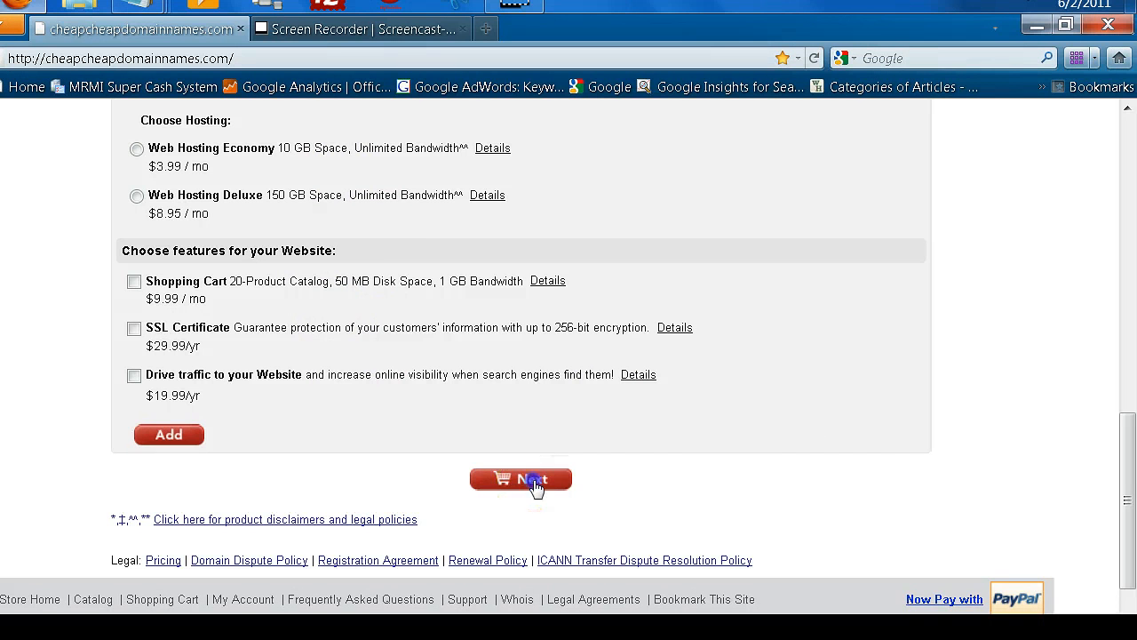
left_click(534, 482)
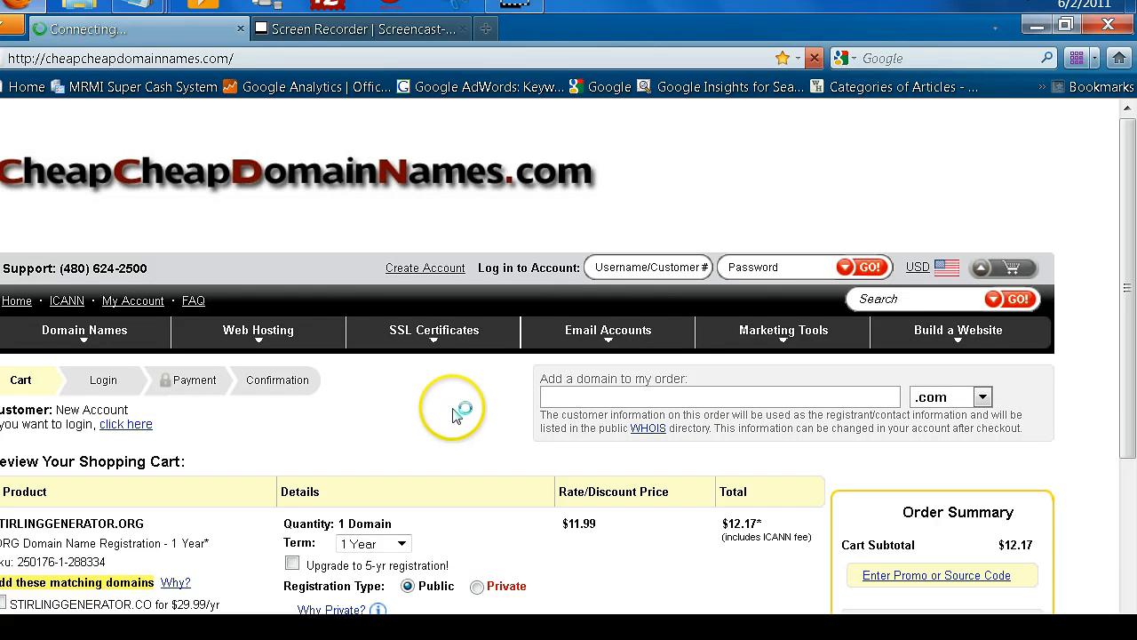
Review the $12.17 cart for STIRLINGGENERATOR.ORG (1 Year) and continue to checkout.
scroll(454, 413, "down", 3)
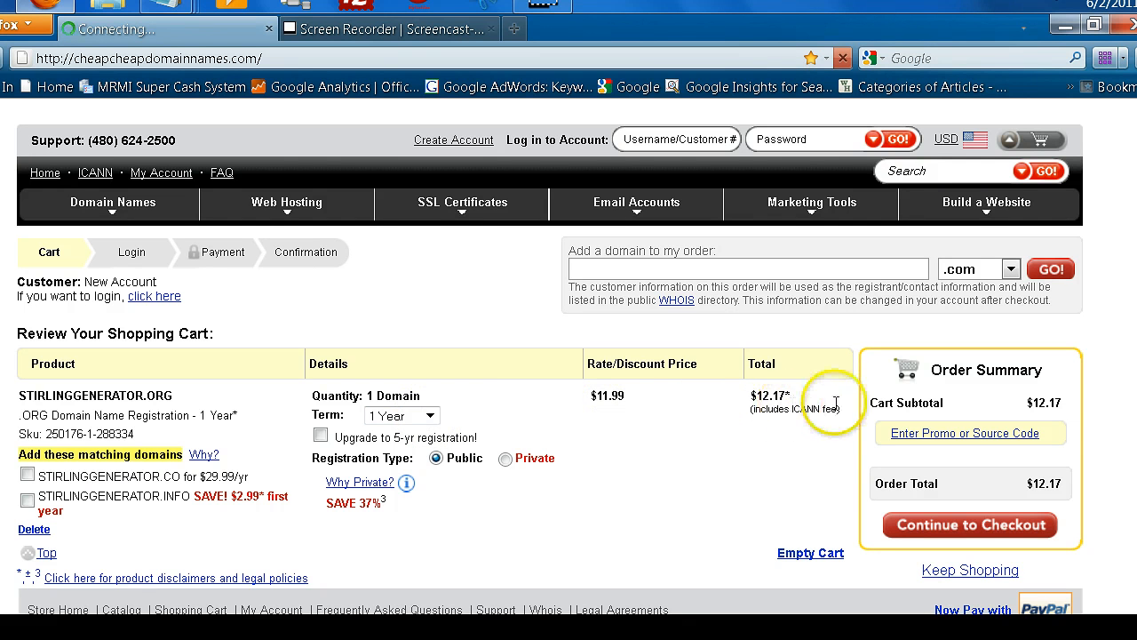
scroll(675, 475, "down", 3)
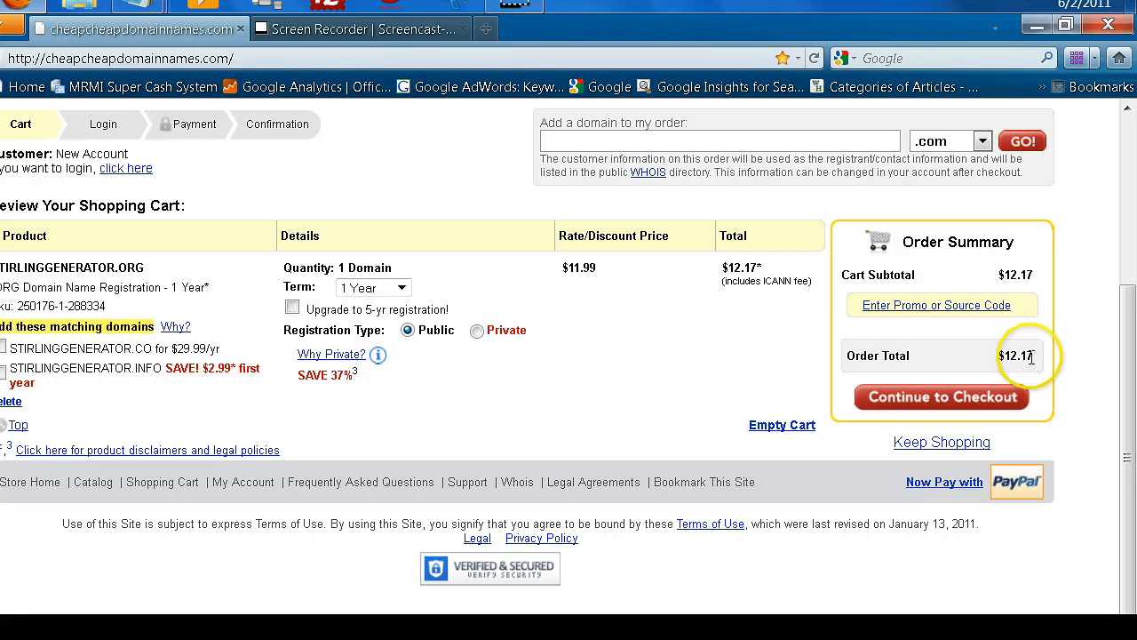
left_click(936, 399)
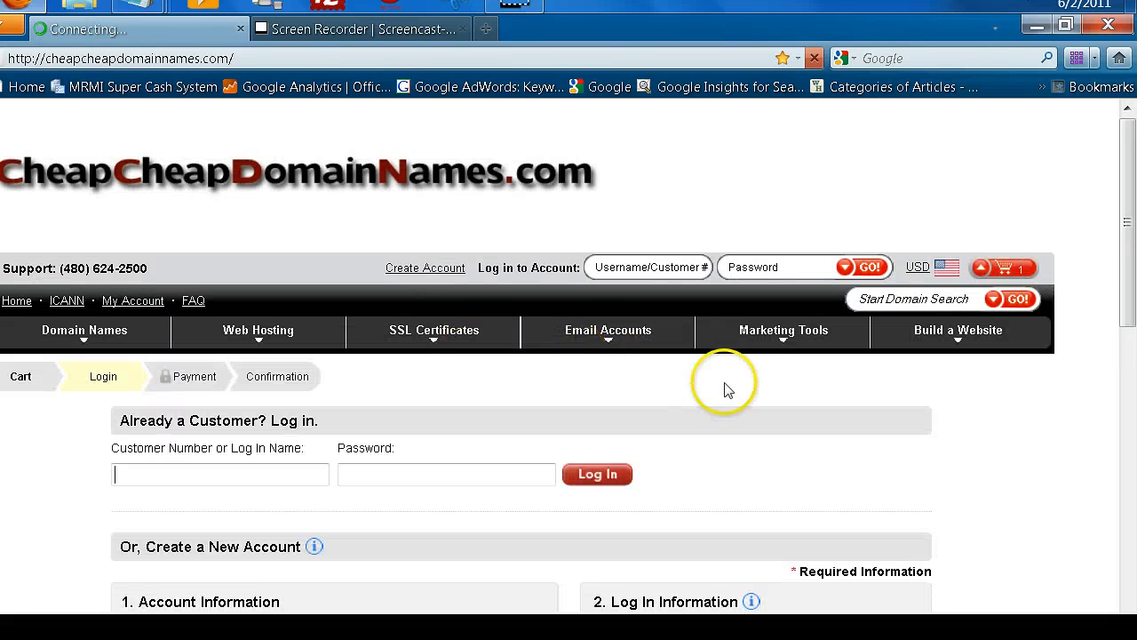
On the checkout Login step, select the Customer Number field, then the Password field.
left_click_drag(1120, 199, 1125, 261)
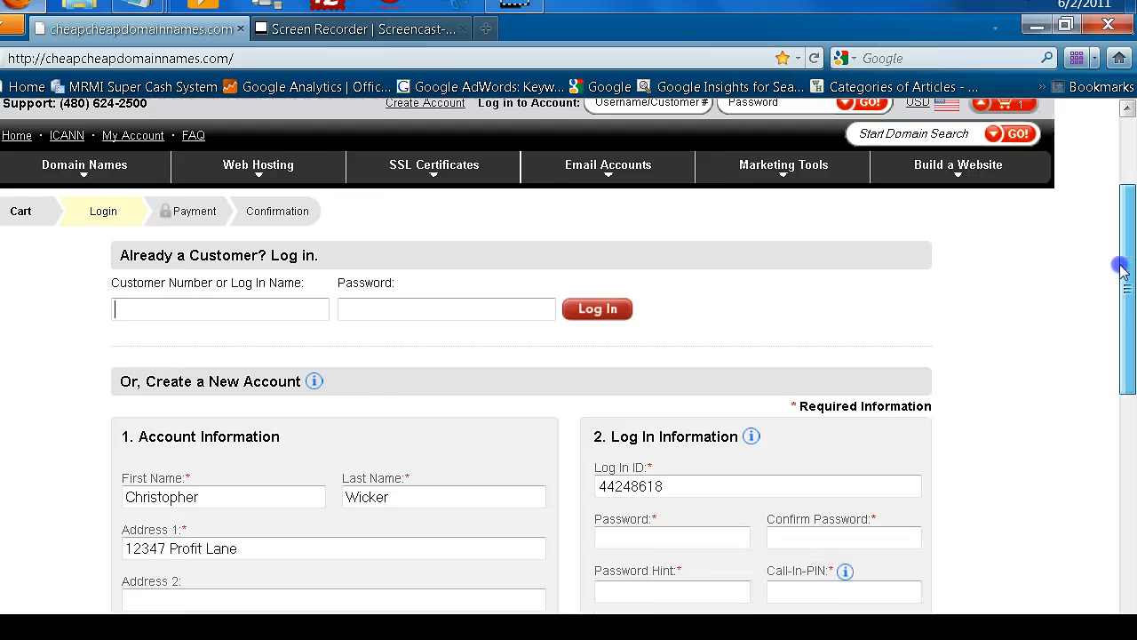
left_click(292, 318)
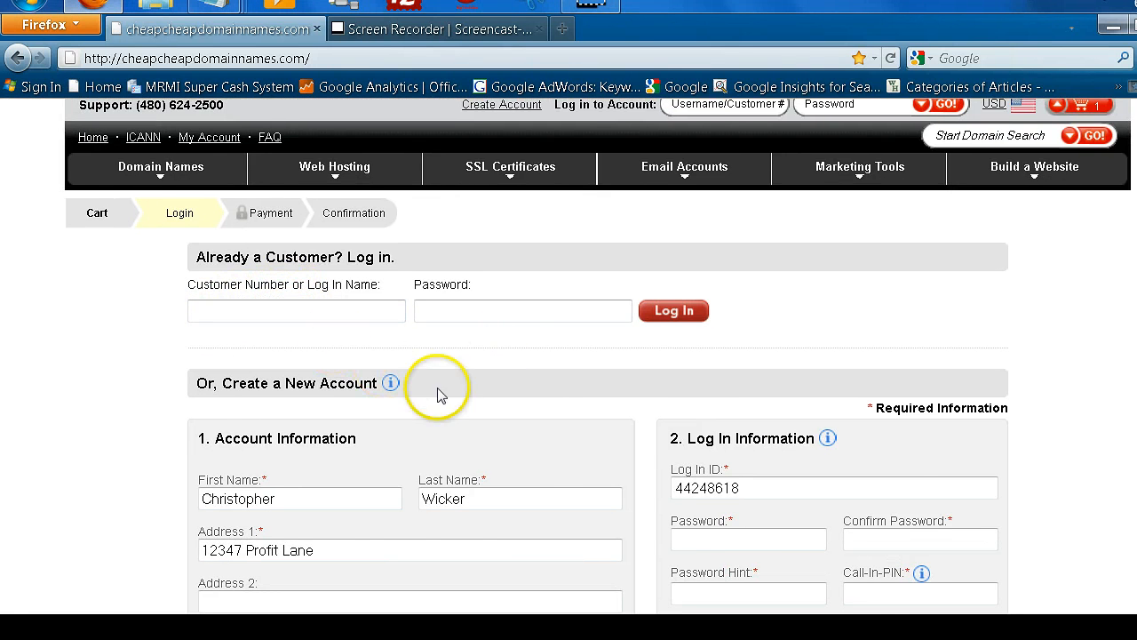
scroll(552, 400, "down", 3)
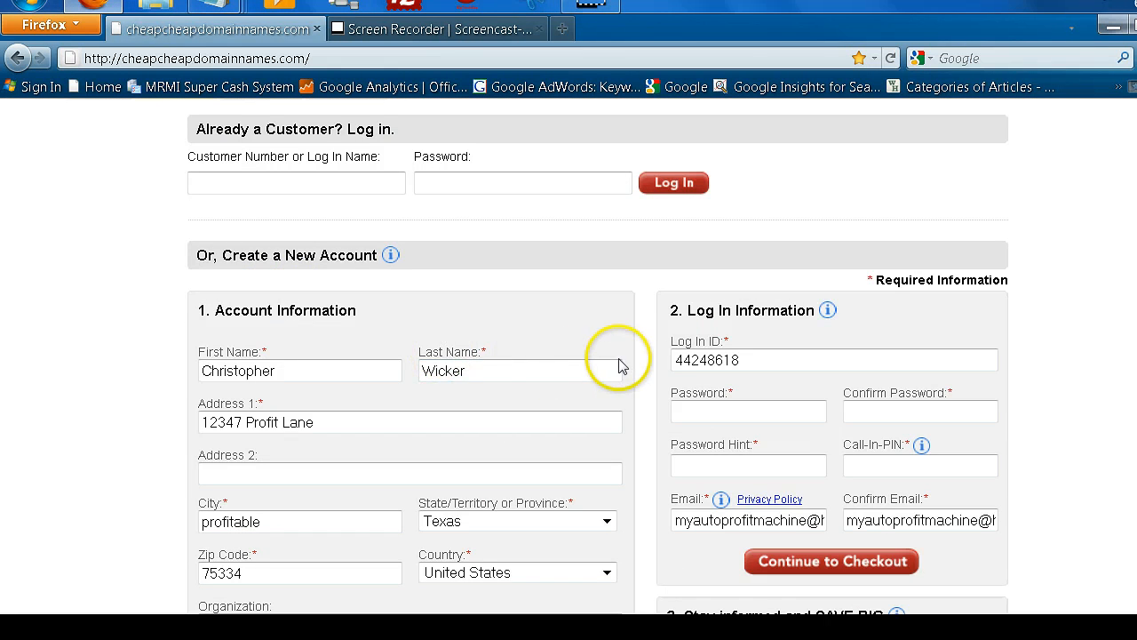
scroll(622, 363, "down", 9)
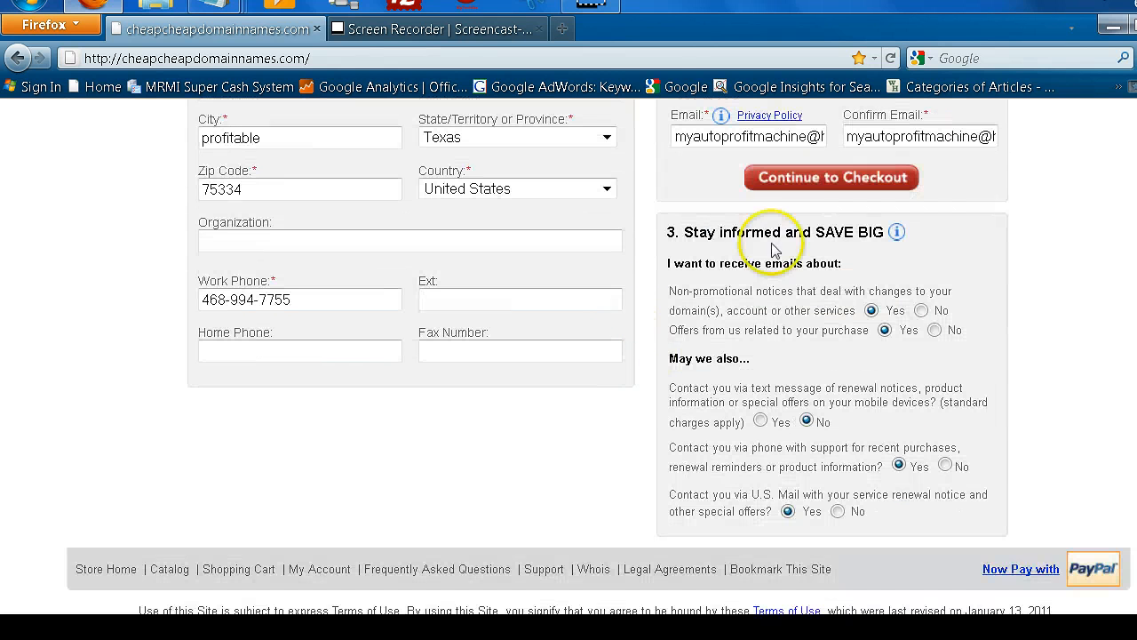
scroll(772, 265, "up", 6)
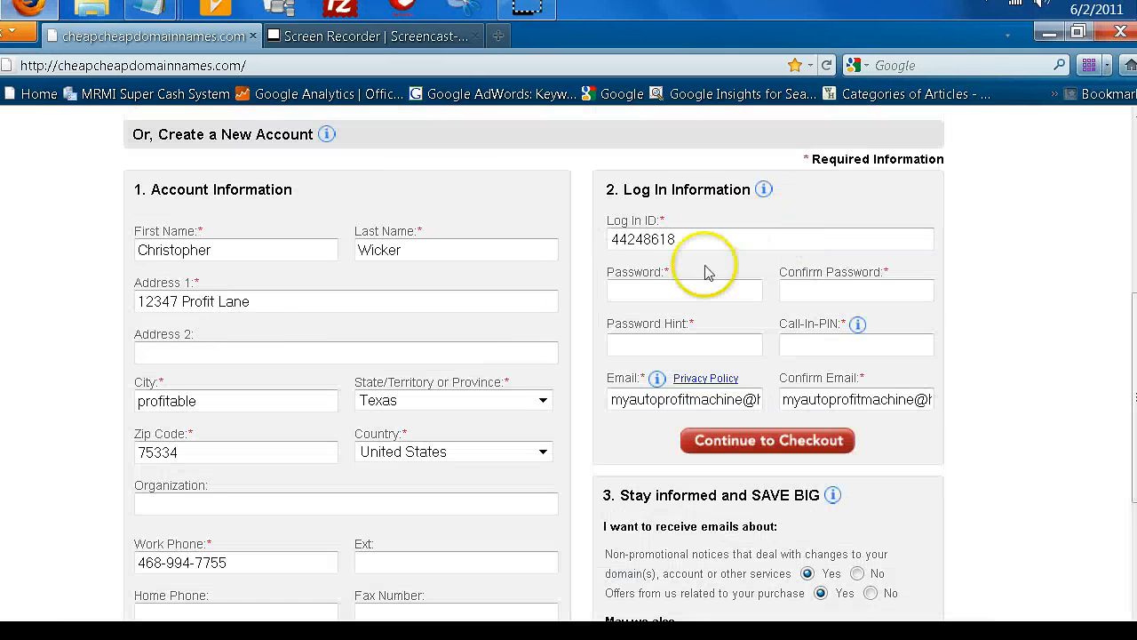
left_click(696, 292)
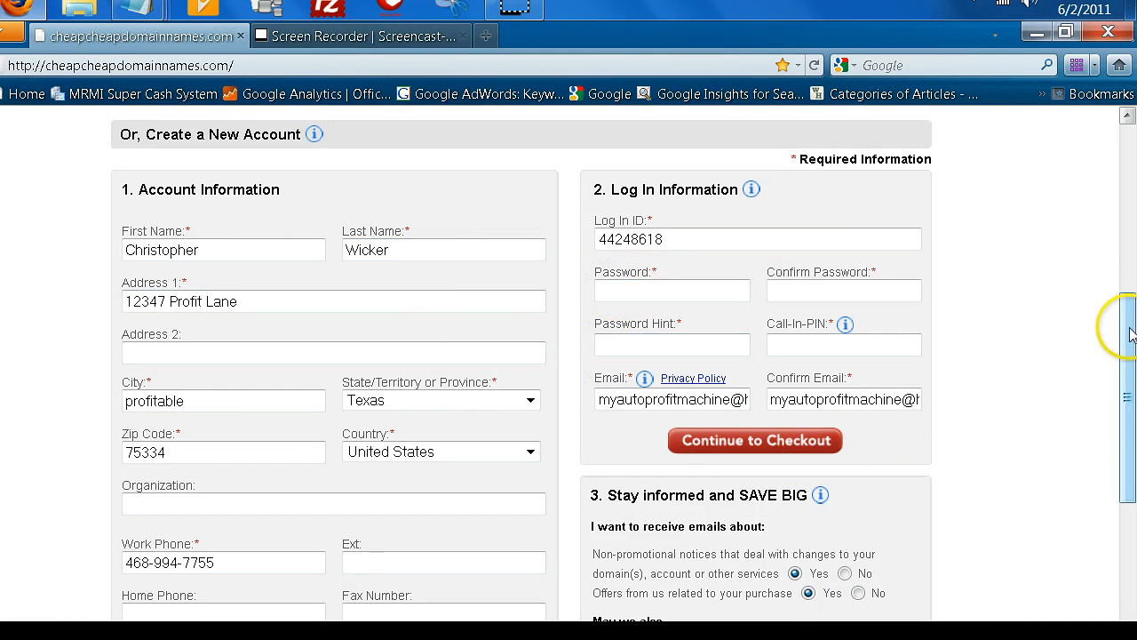
left_click_drag(1131, 333, 1107, 219)
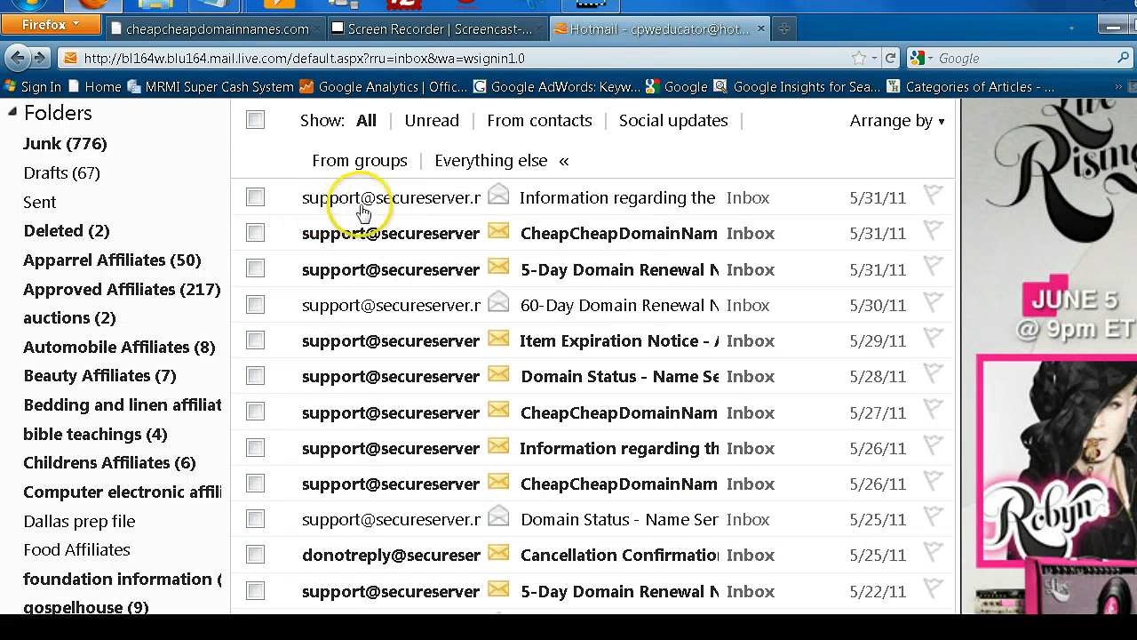
Read the CheapCheapDomainNames.com Domain Registration Confirmation email, scrolling through its successful-registration message.
mouse_move(376, 211)
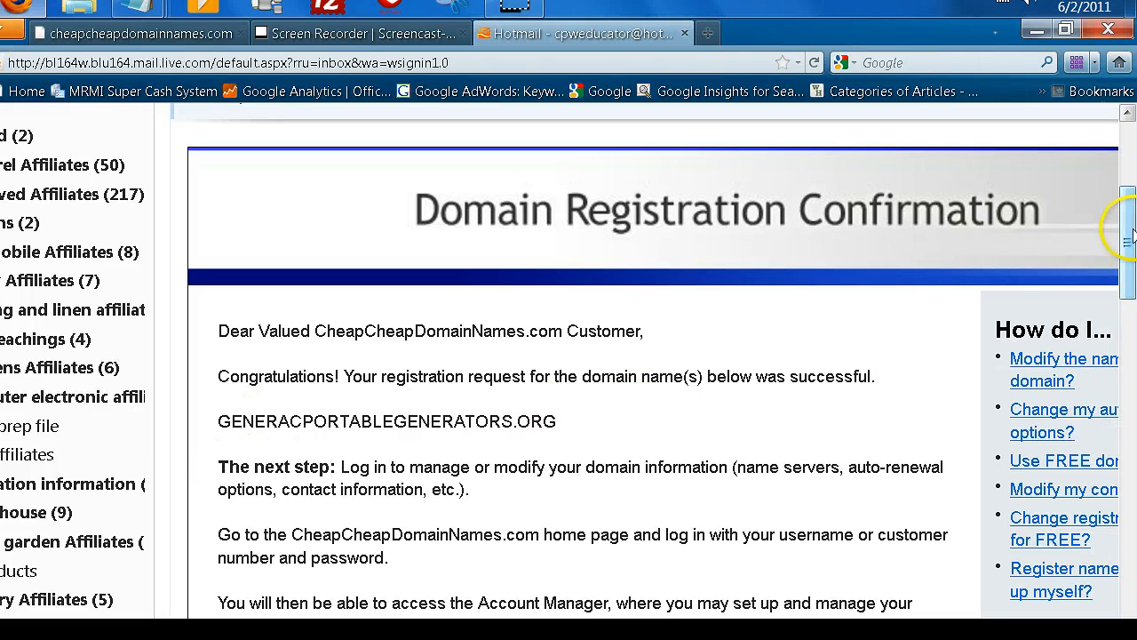
left_click_drag(1130, 233, 1131, 253)
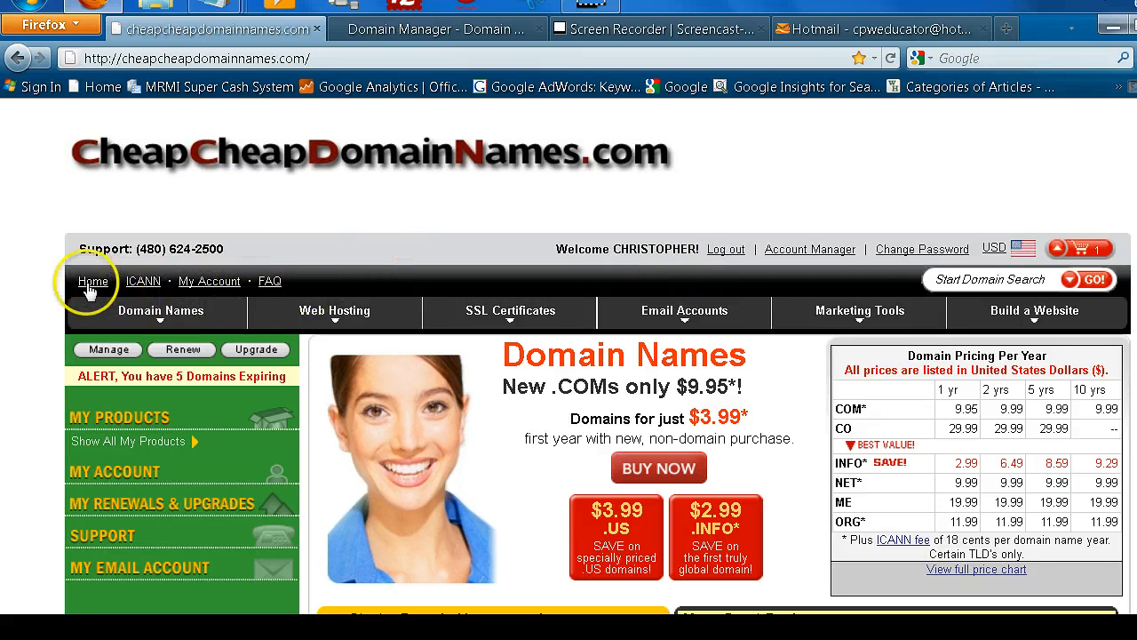
Switch to the Domain Manager tab showing the domain's registration details.
mouse_move(157, 311)
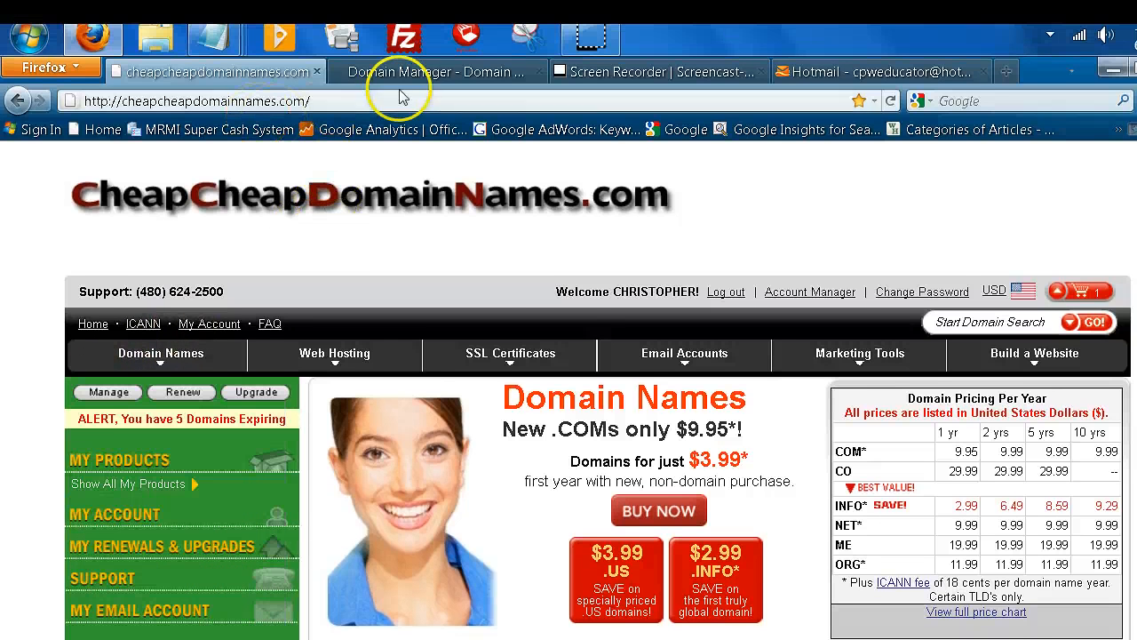
left_click(419, 71)
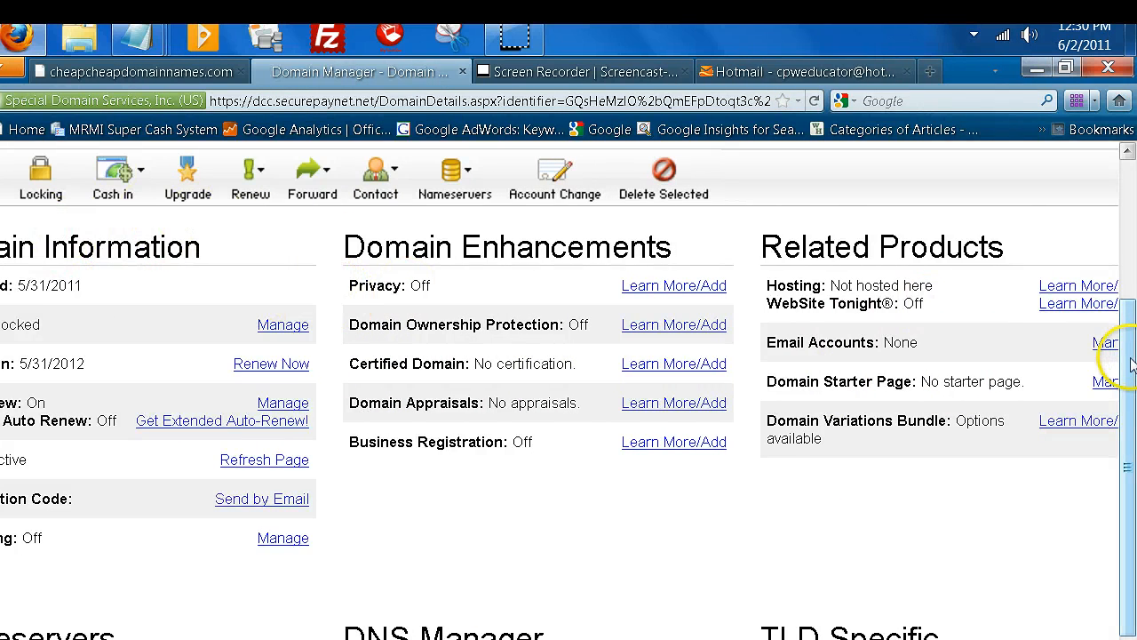
left_click_drag(1130, 365, 1127, 335)
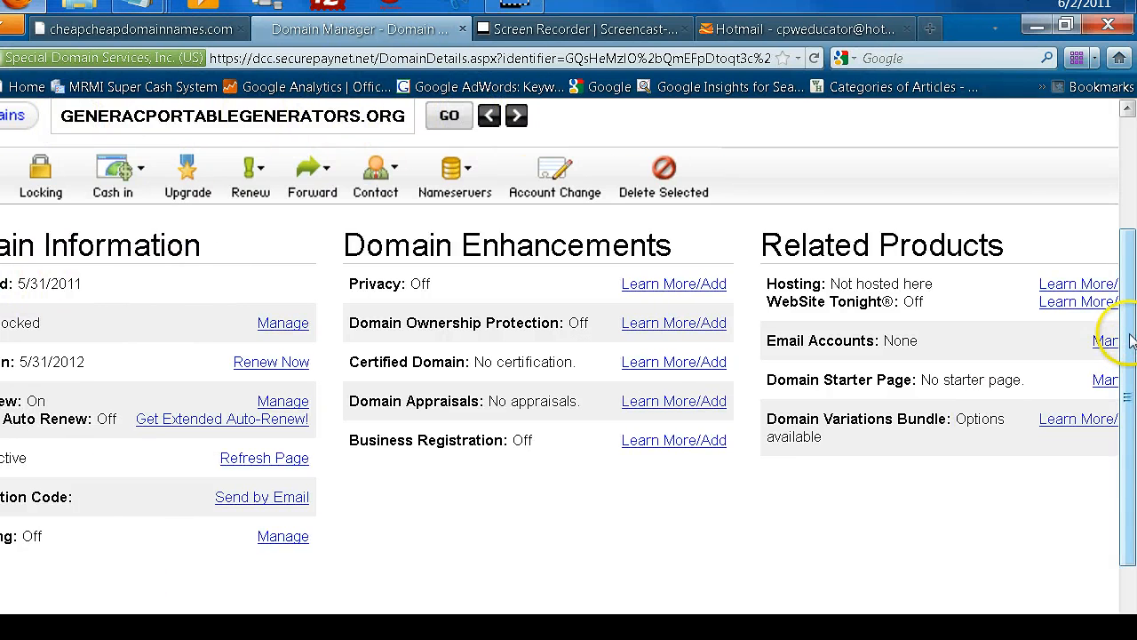
left_click_drag(1131, 341, 1130, 360)
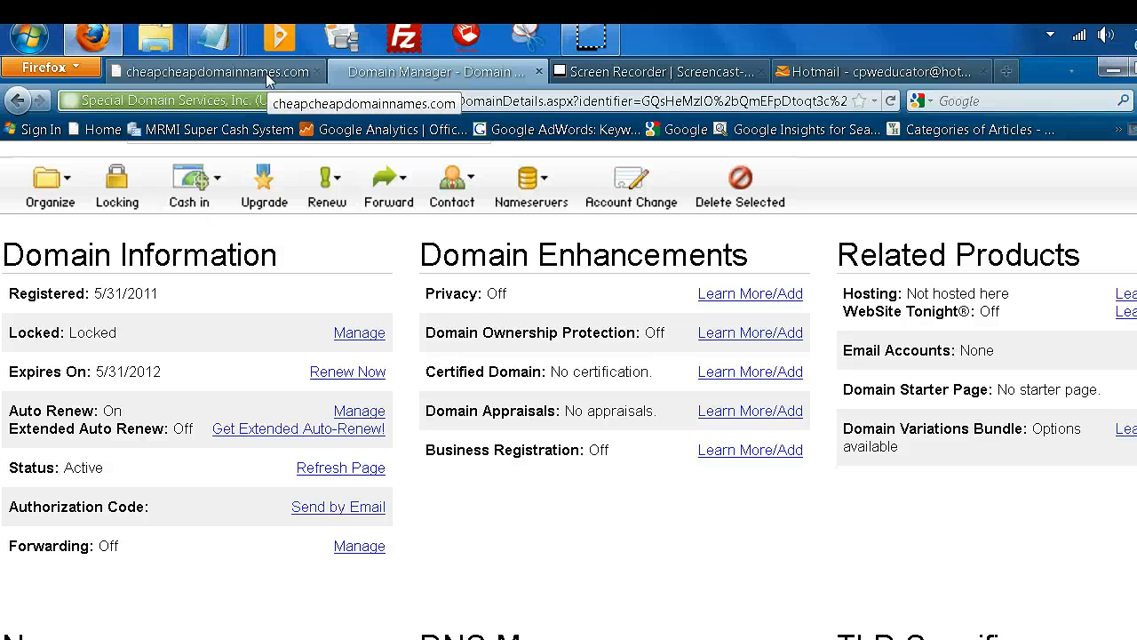
left_click(265, 73)
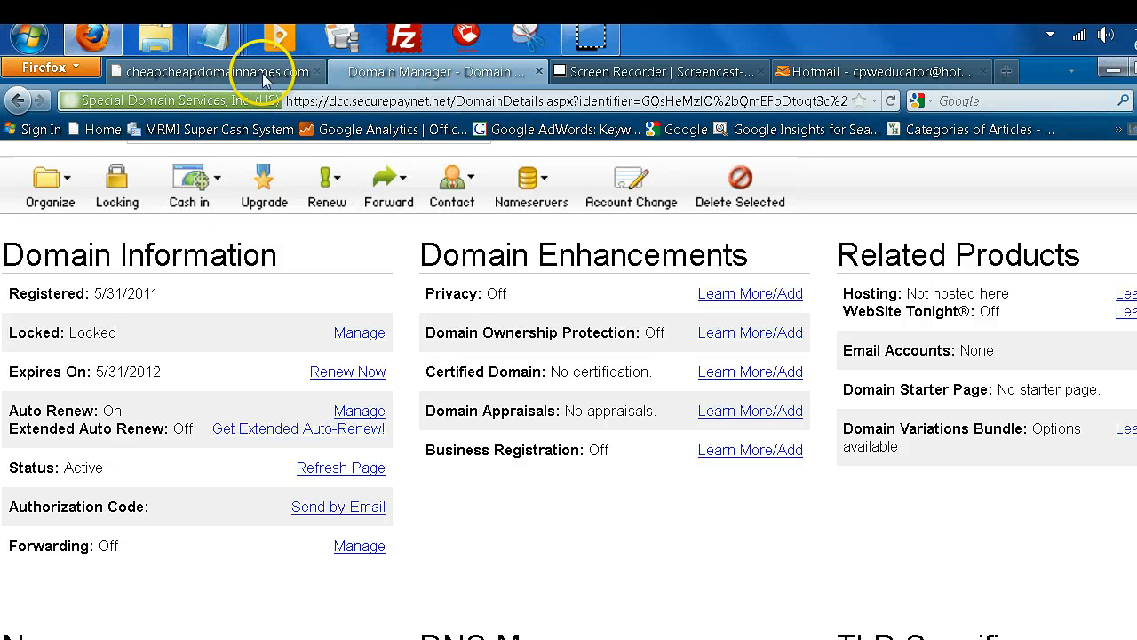